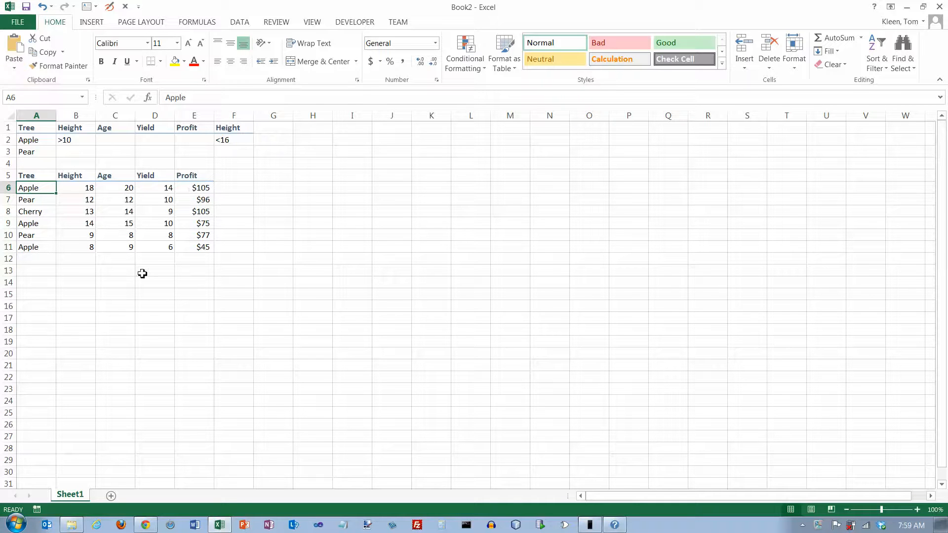
# Step: Calculate the minimum of the Profit values in E6:E11 with a MIN formula in cell D15
pyautogui.click(158, 295)
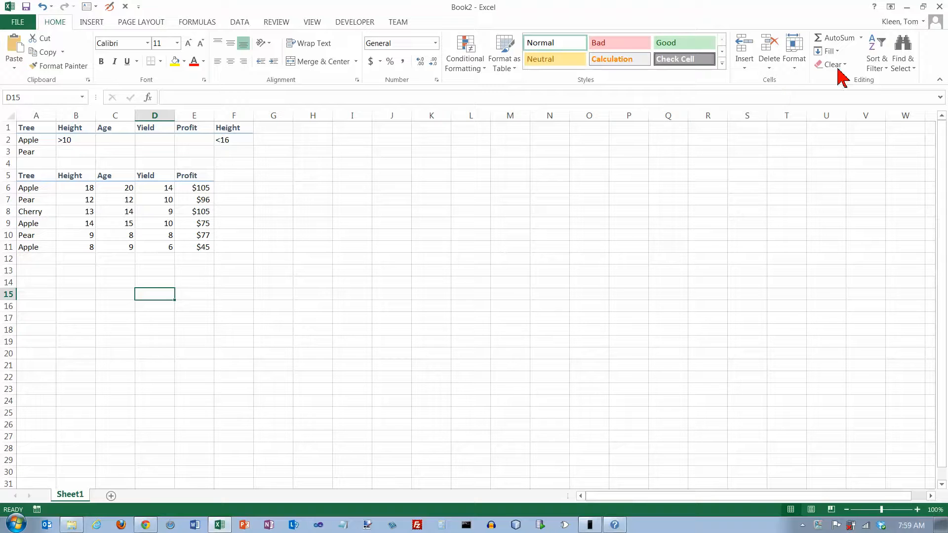
pyautogui.click(861, 38)
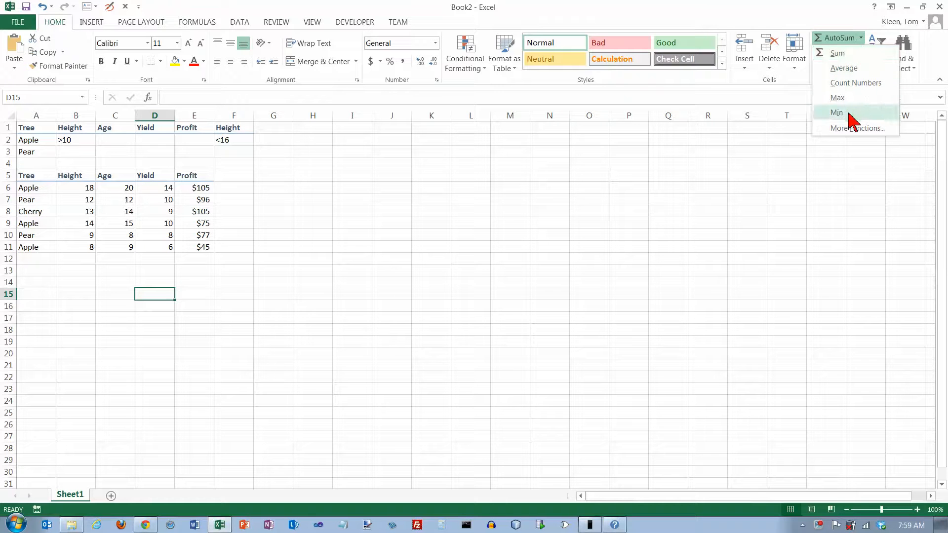
pyautogui.press('Escape')
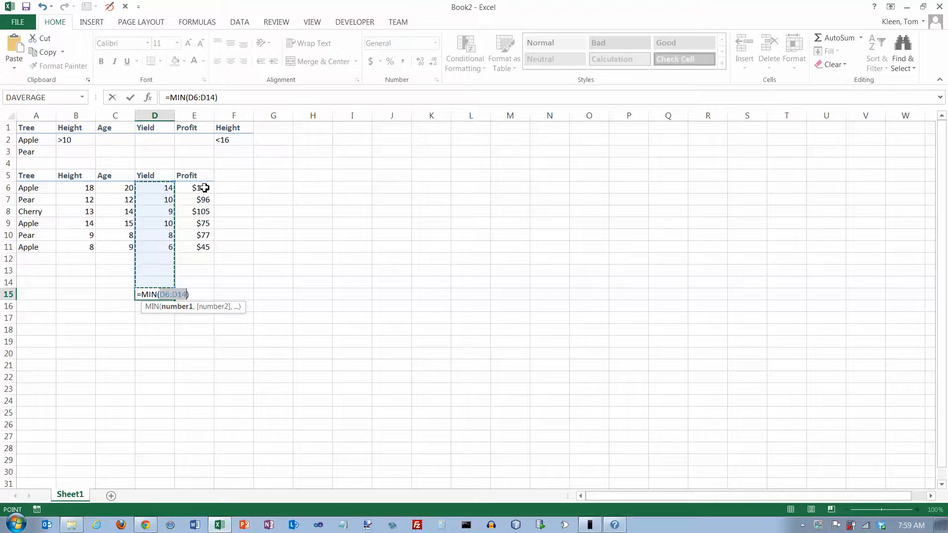
pyautogui.moveTo(204, 188); pyautogui.dragTo(205, 247)
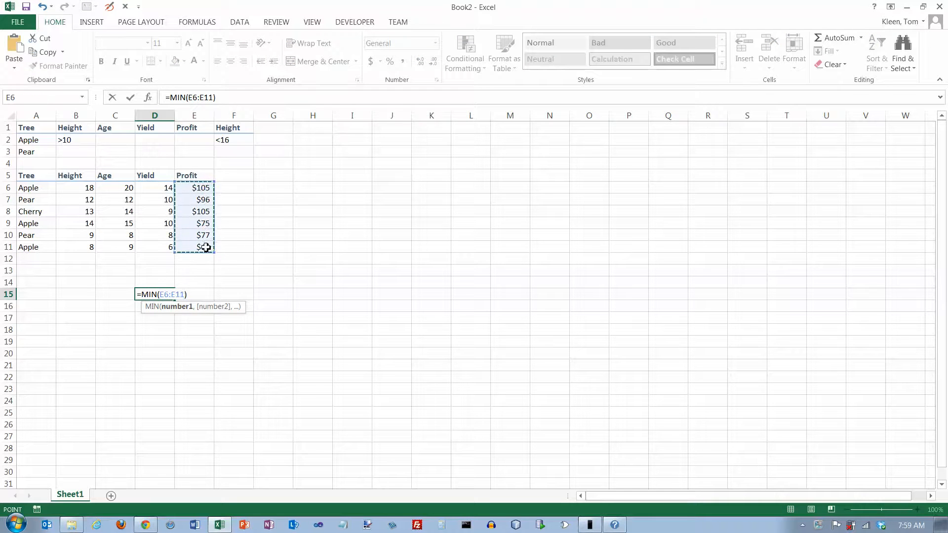
pyautogui.press('Return')
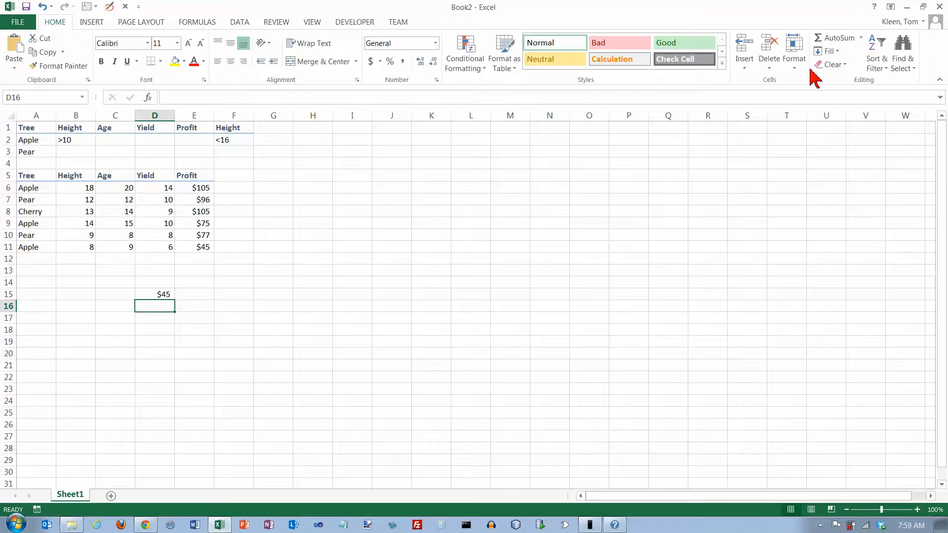
# Step: Calculate the maximum of the Profit values in E6:E11 with a MAX formula in cell D16
pyautogui.click(861, 38)
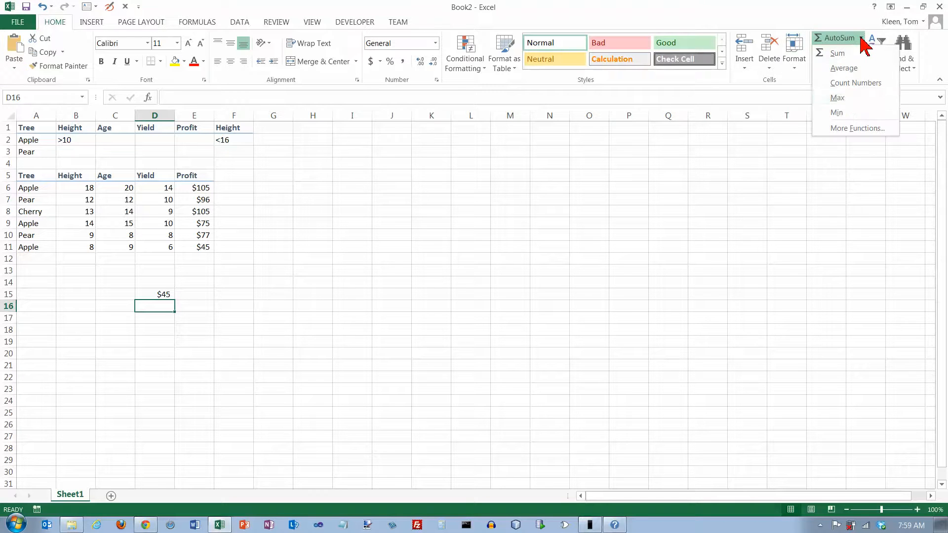
pyautogui.click(839, 98)
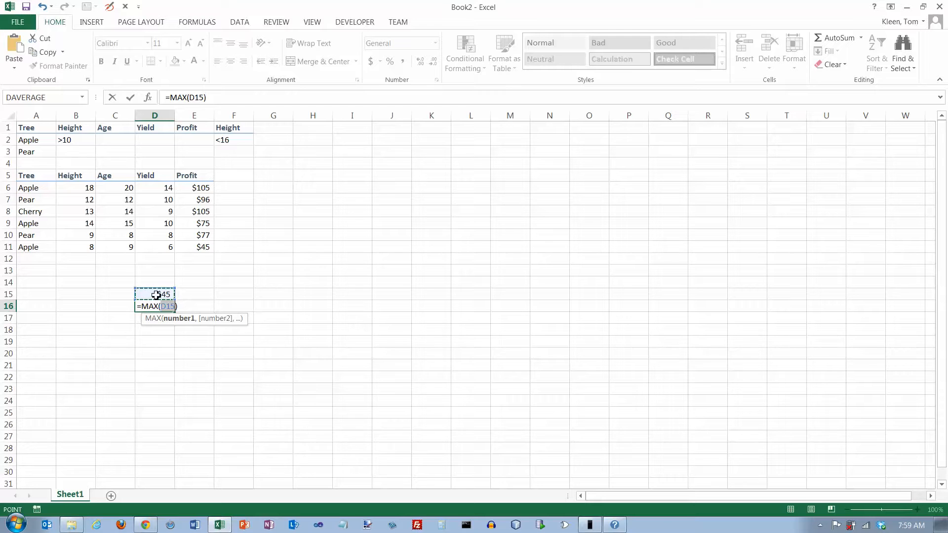
pyautogui.click(198, 188)
pyautogui.moveTo(198, 189); pyautogui.dragTo(192, 242)
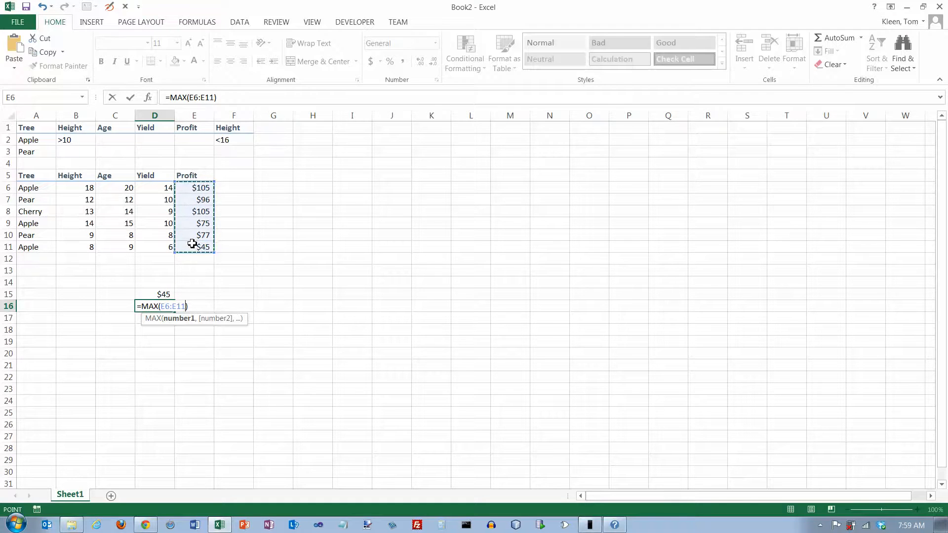
pyautogui.press('Return')
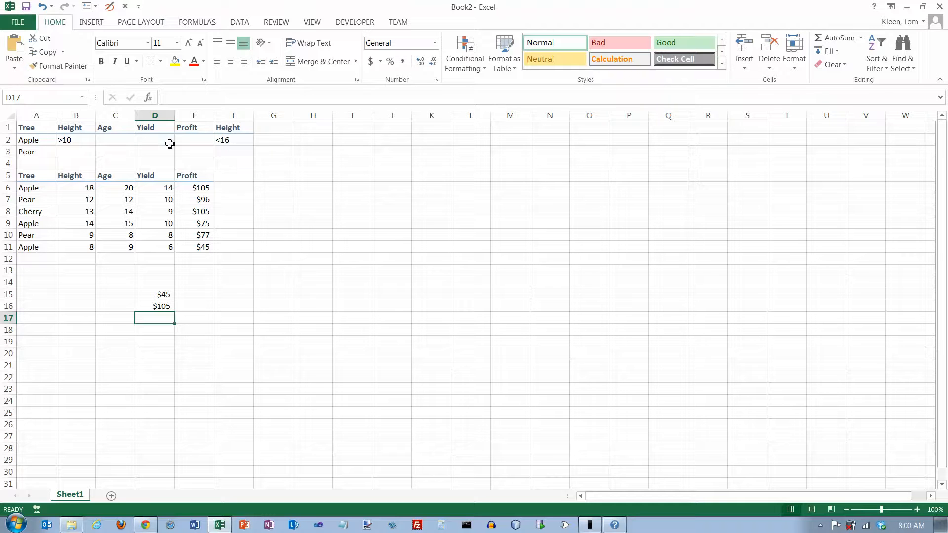
# Step: Examine the Tree criterion in A1:A2 and the matching Apple records in rows 6, 9 and 11
pyautogui.click(31, 131)
pyautogui.click(30, 137)
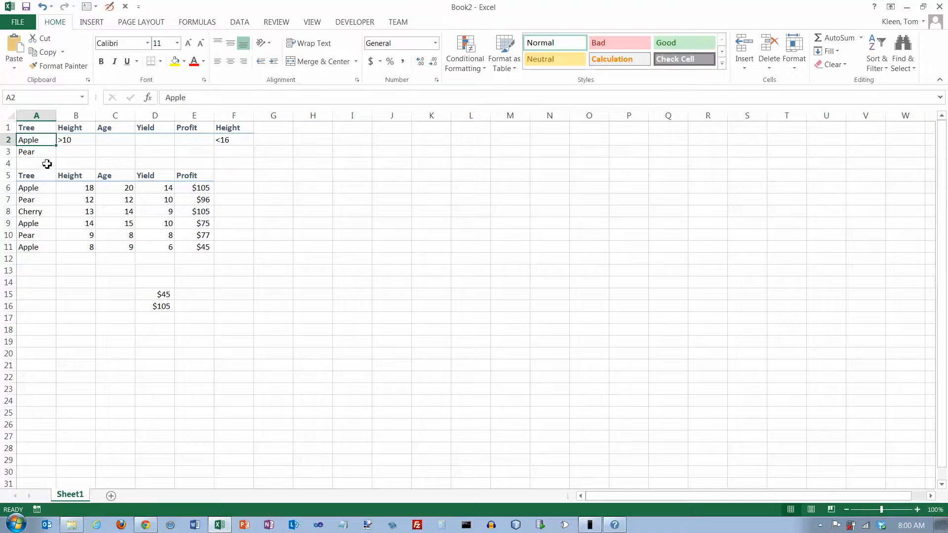
pyautogui.moveTo(39, 133); pyautogui.dragTo(36, 138)
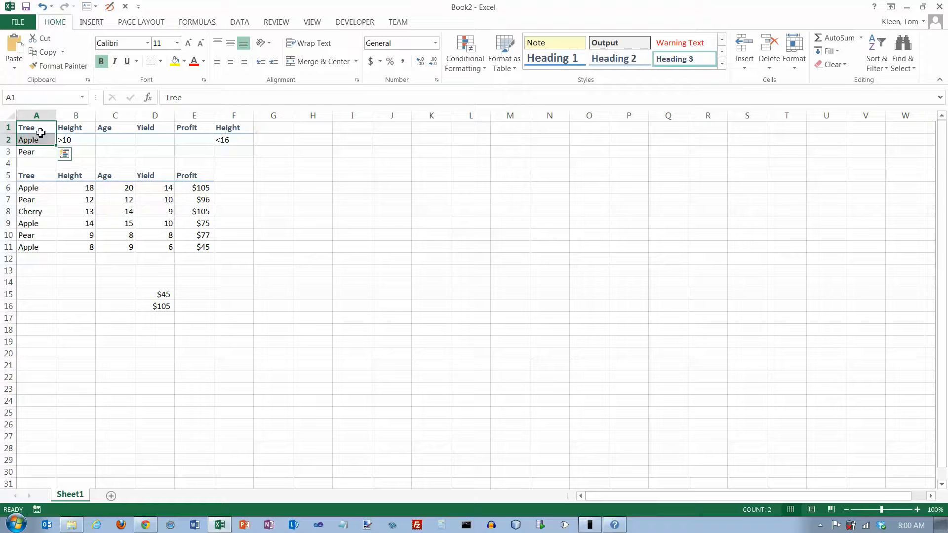
pyautogui.moveTo(35, 189); pyautogui.dragTo(201, 188)
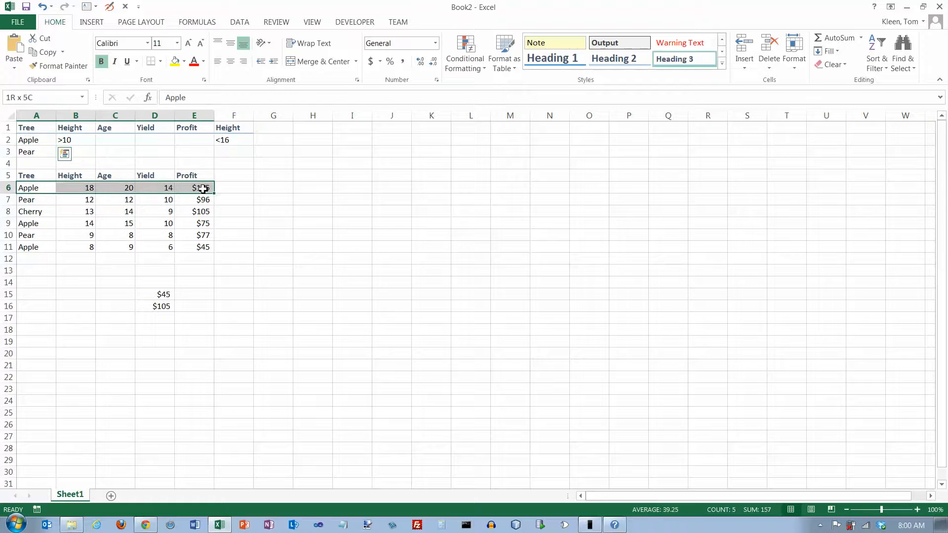
pyautogui.moveTo(32, 223); pyautogui.dragTo(190, 222)
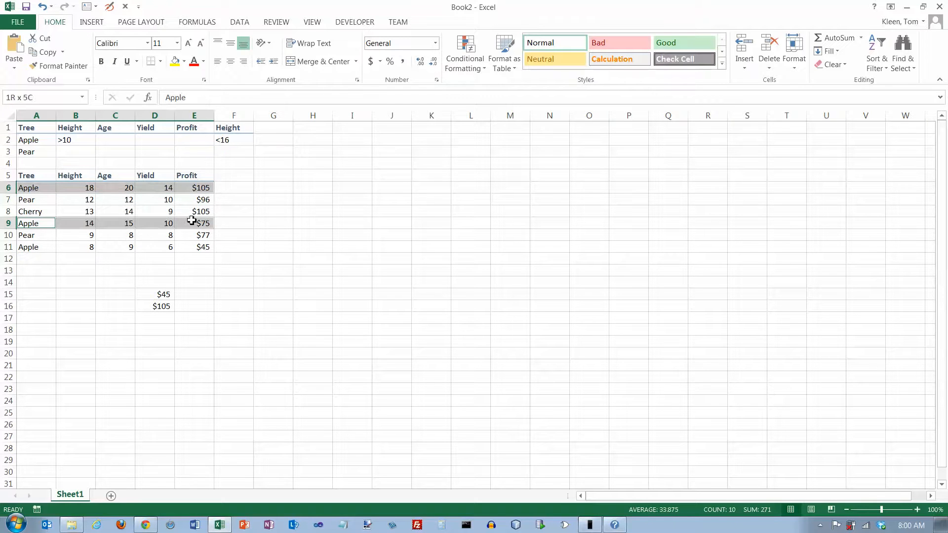
pyautogui.moveTo(42, 247); pyautogui.dragTo(193, 248)
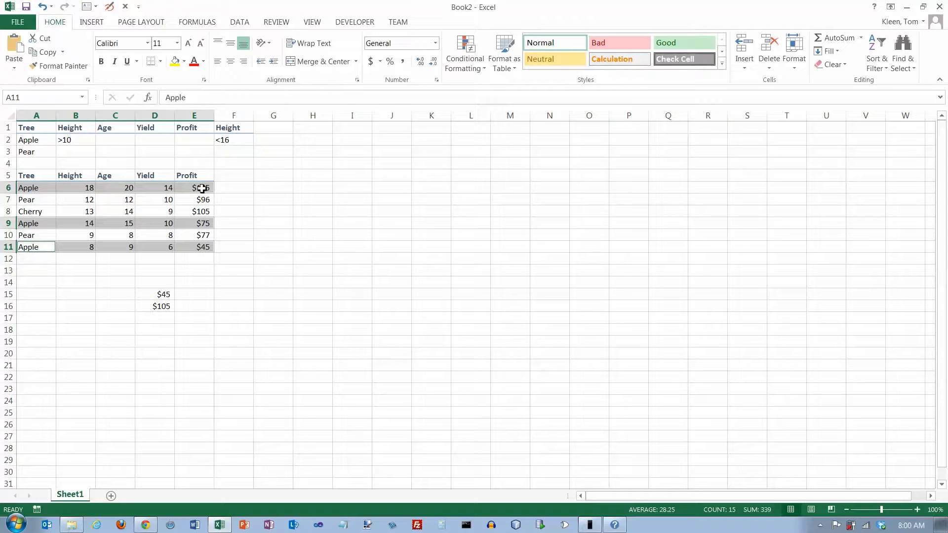
# Step: Enter the label "Lowest Profit on an Apple Tree" in cell D17
pyautogui.click(168, 318)
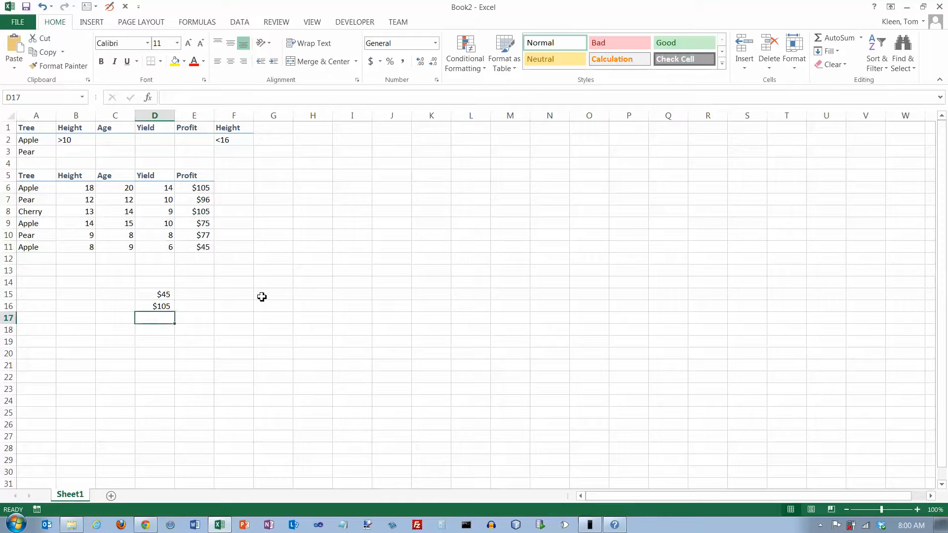
pyautogui.write('Lowest Profit on an Apple Tree')
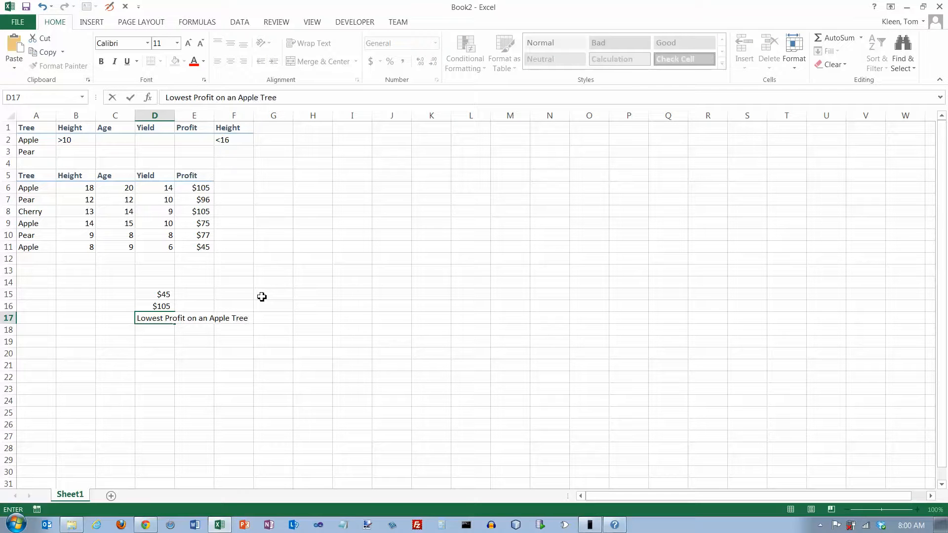
pyautogui.press('Return')
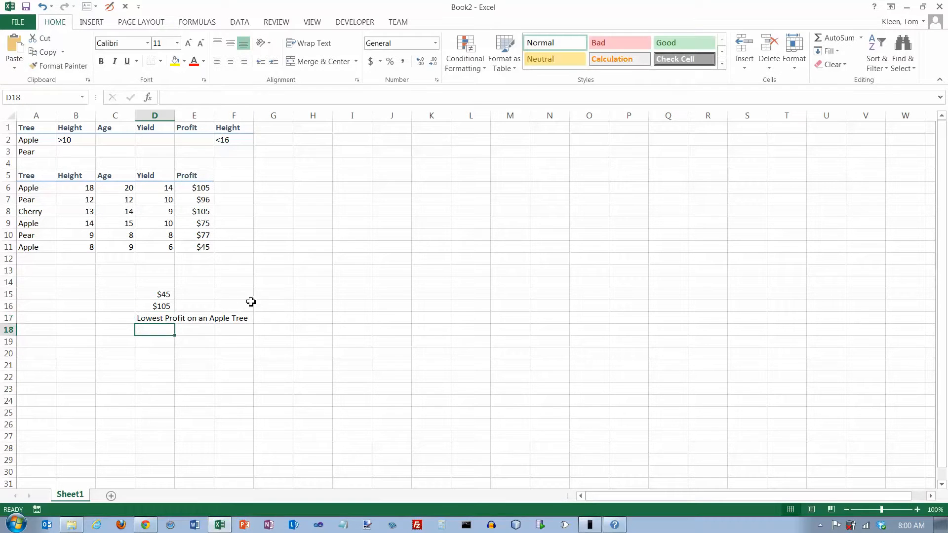
# Step: Copy the D17 label into D18, reworded as "Highest Profit on an Apple Tree", and right-align both labels
pyautogui.click(154, 320)
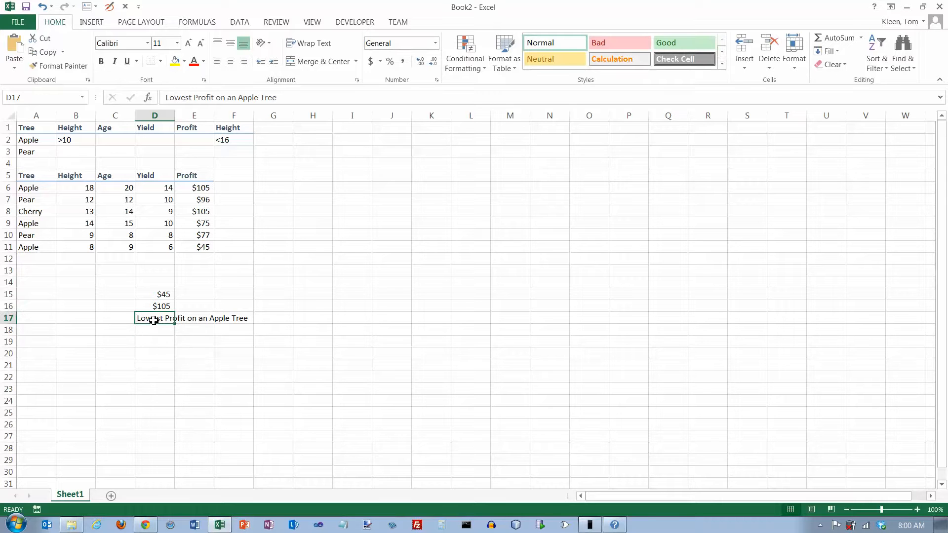
pyautogui.hotkey('ctrl', 'c')
pyautogui.click(153, 330)
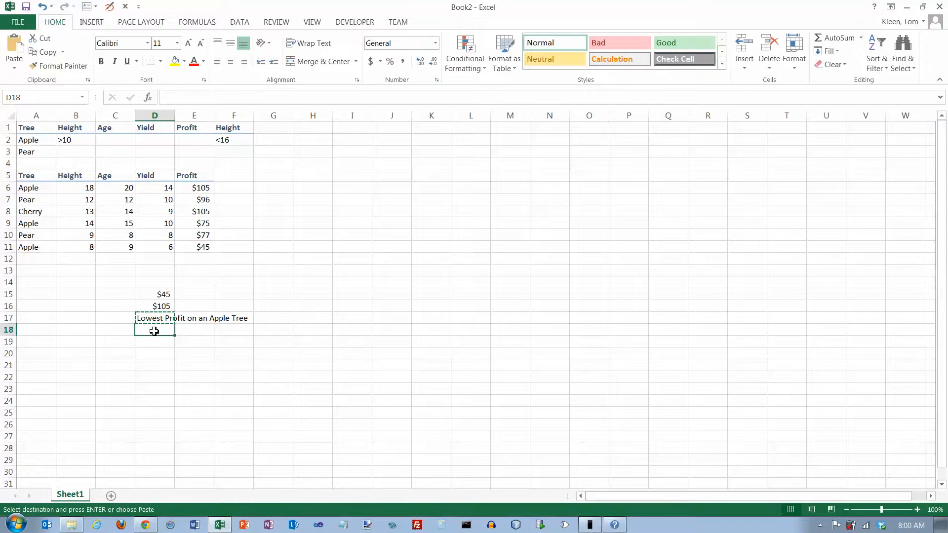
pyautogui.hotkey('ctrl', 'v')
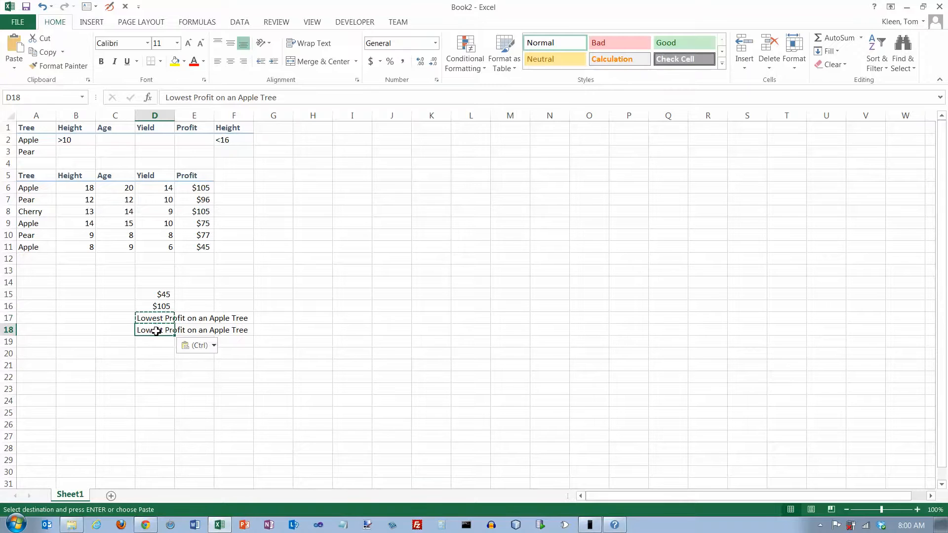
pyautogui.doubleClick(157, 330)
pyautogui.press('BackSpace')
pyautogui.press('BackSpace')
pyautogui.press('BackSpace')
pyautogui.write('High')
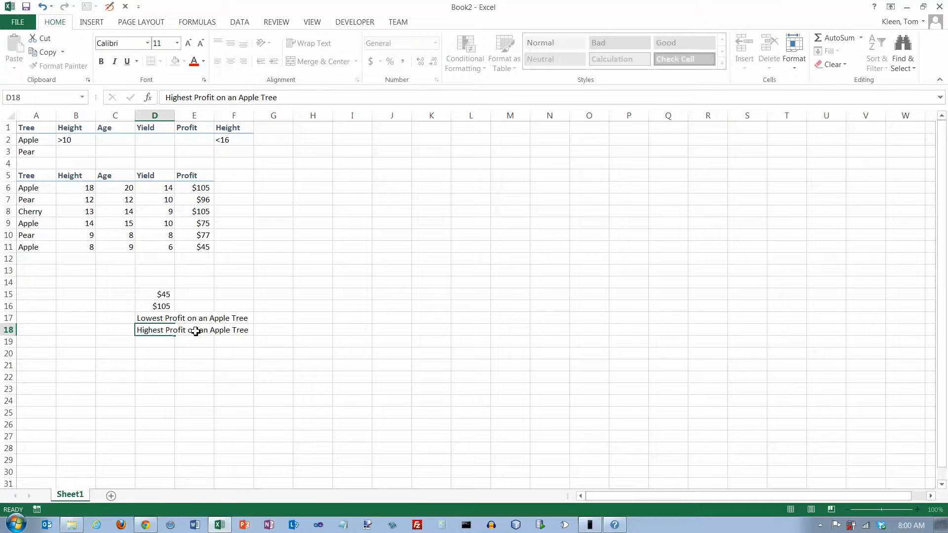
pyautogui.press('Return')
pyautogui.moveTo(158, 320); pyautogui.dragTo(156, 334)
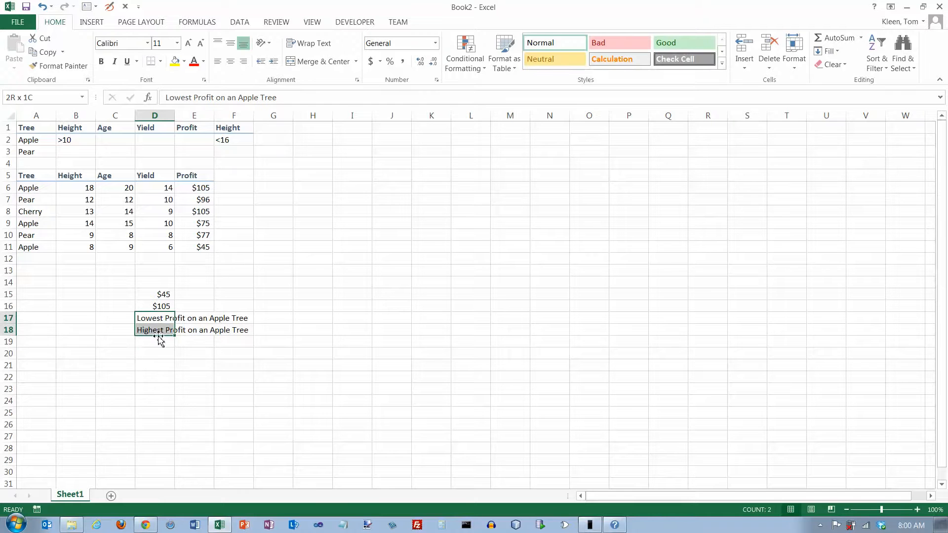
pyautogui.click(243, 61)
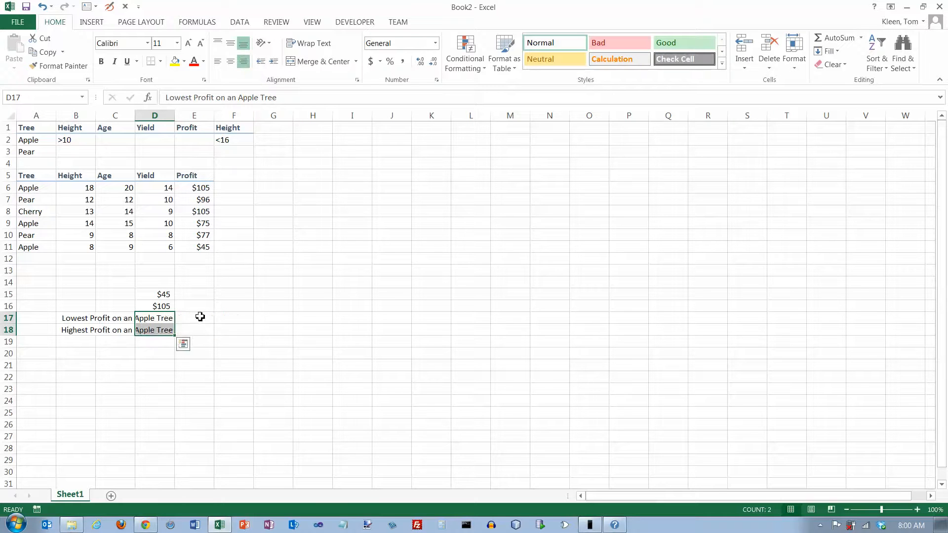
# Step: Insert the DMIN database function in cell E17, beside the lowest-profit label
pyautogui.click(199, 318)
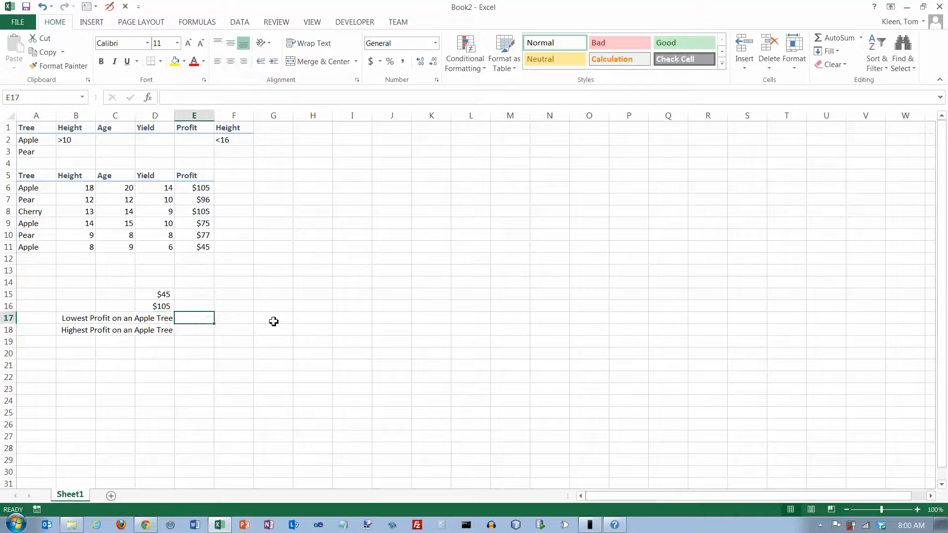
pyautogui.click(202, 23)
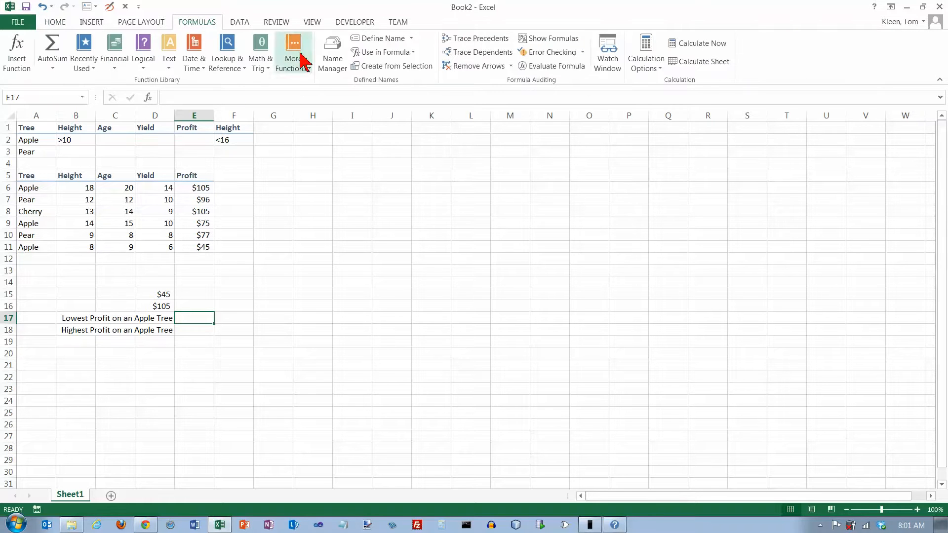
pyautogui.click(15, 55)
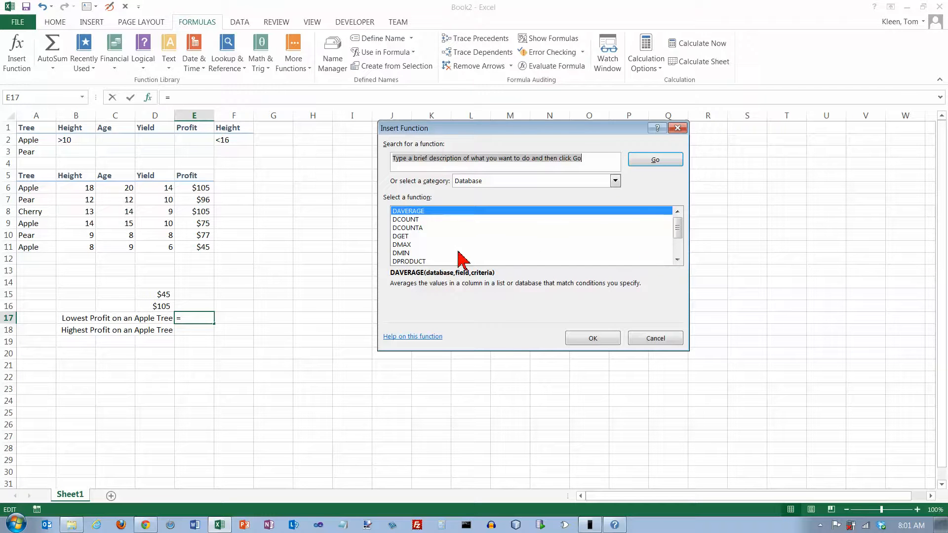
pyautogui.click(399, 253)
pyautogui.click(588, 339)
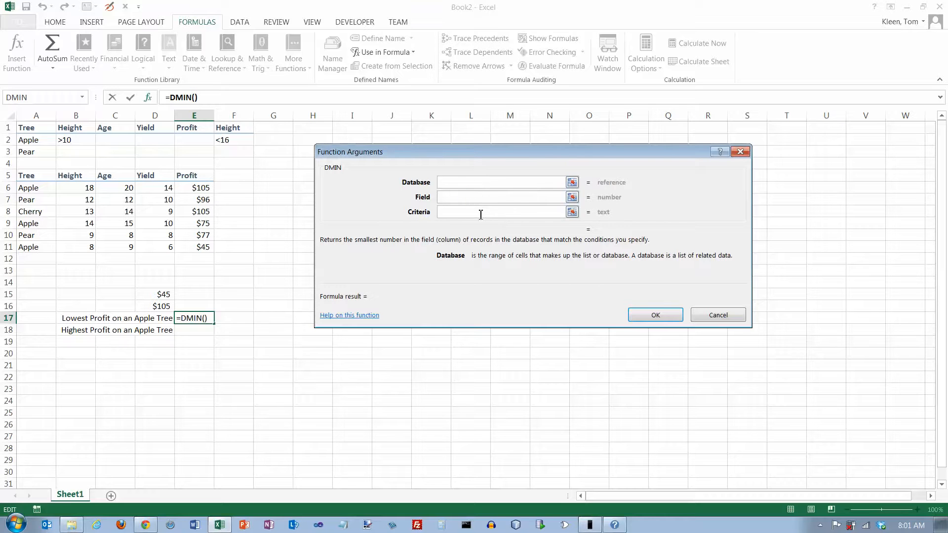
# Step: Complete the DMIN formula with the tree table A5:E11 (Table) as database, field 5 and criteria A1:A2
pyautogui.moveTo(31, 182); pyautogui.dragTo(191, 247)
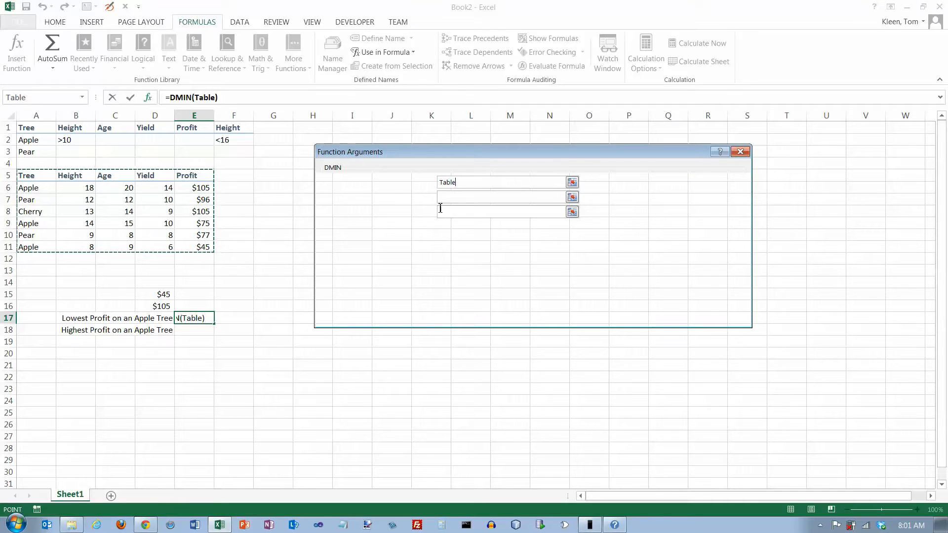
pyautogui.click(484, 197)
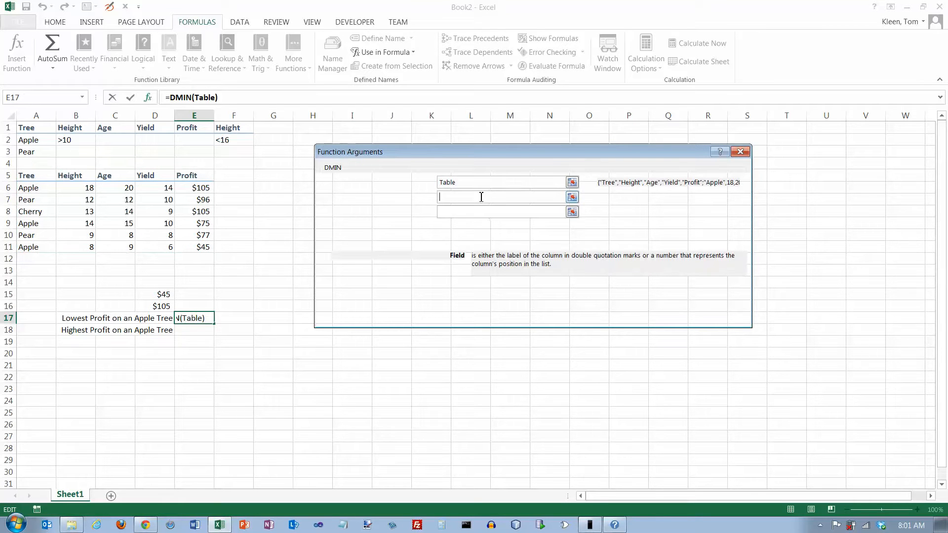
pyautogui.moveTo(476, 156)
pyautogui.mouseDown()
pyautogui.moveTo(477, 176)
pyautogui.moveTo(470, 156)
pyautogui.mouseUp()
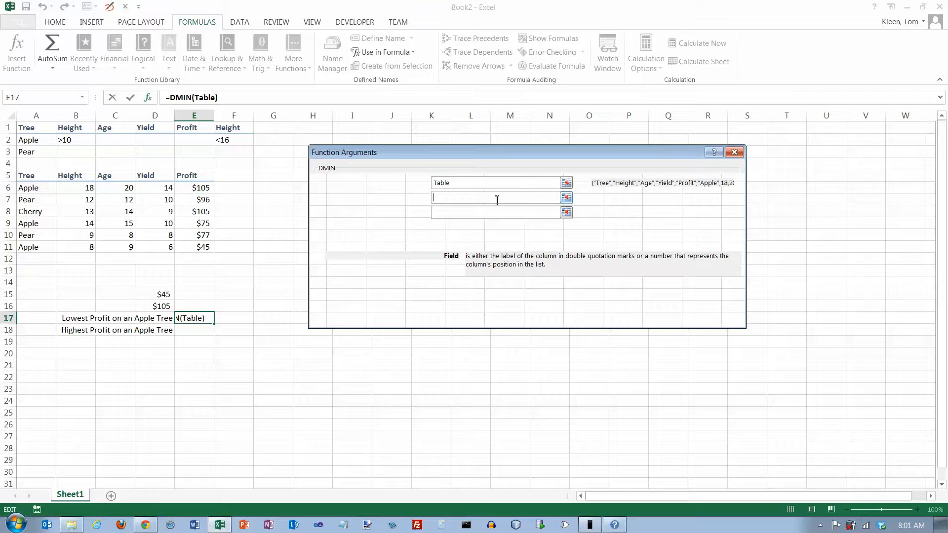
pyautogui.write('5')
pyautogui.press('Tab')
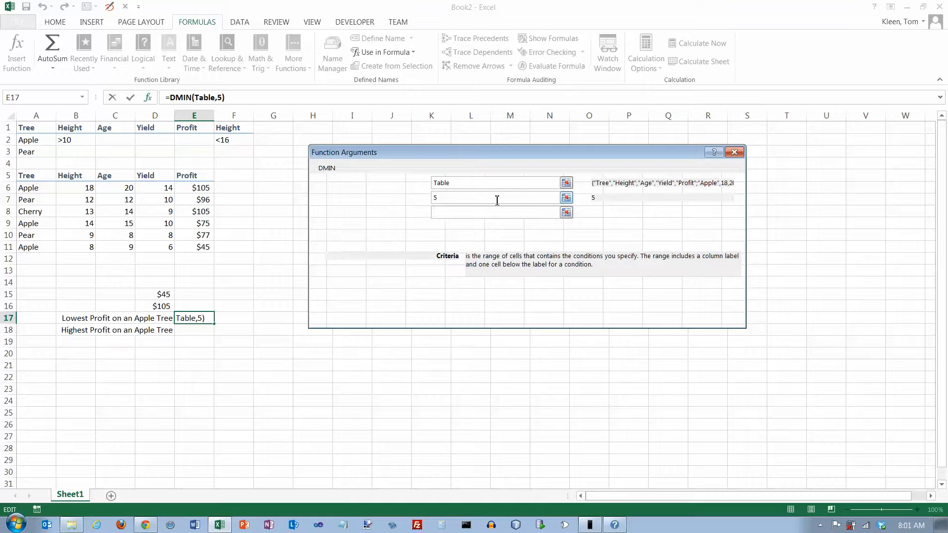
pyautogui.moveTo(39, 129); pyautogui.dragTo(42, 140)
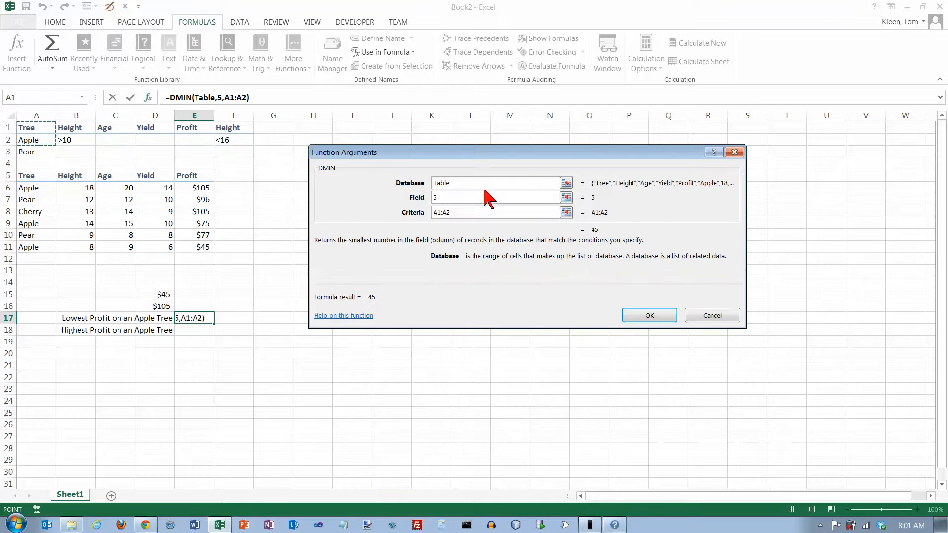
pyautogui.click(641, 318)
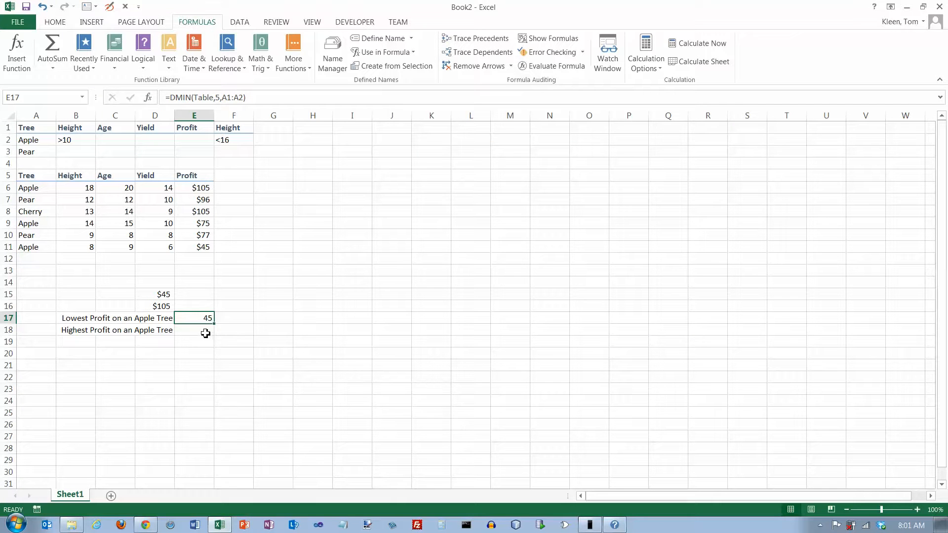
# Step: Insert the DMAX database function in cell E18, beside the highest-profit label
pyautogui.click(206, 334)
pyautogui.click(23, 67)
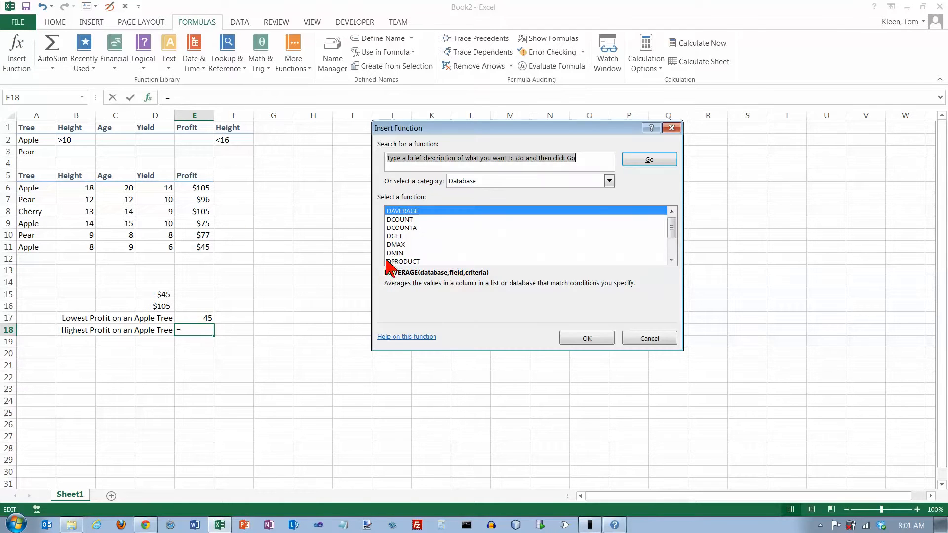
pyautogui.click(393, 244)
pyautogui.click(585, 341)
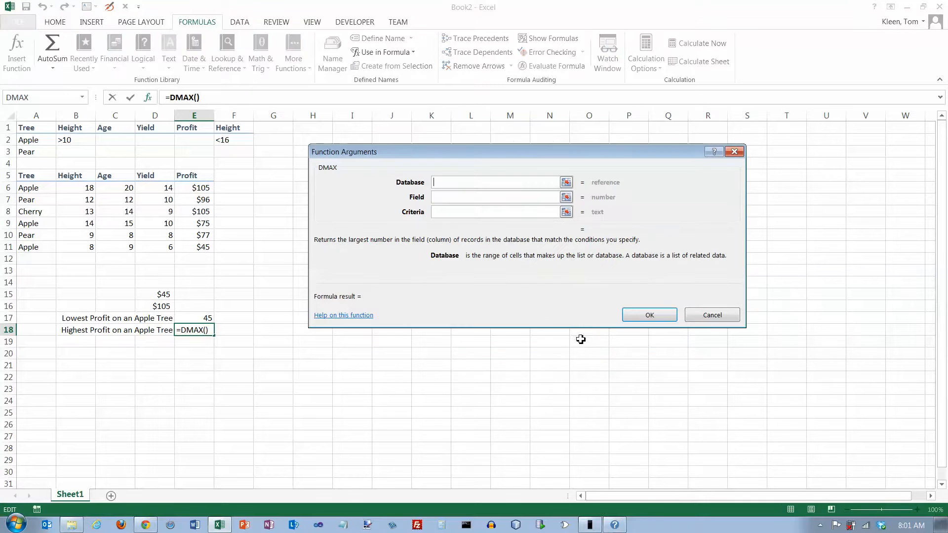
# Step: Complete the DMAX formula with table as database, "profit" as field and A1:A2 as criteria
pyautogui.write('table')
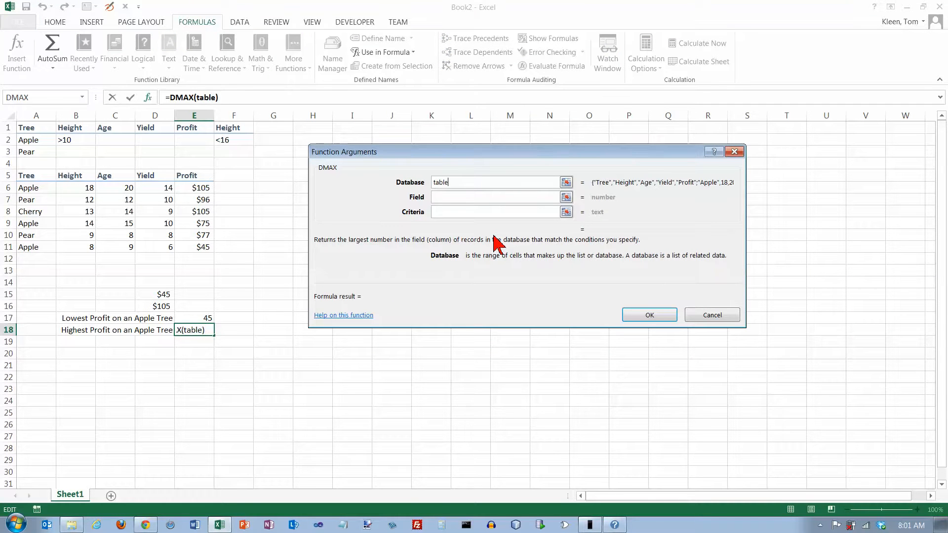
pyautogui.press('Tab')
pyautogui.write('"profit"')
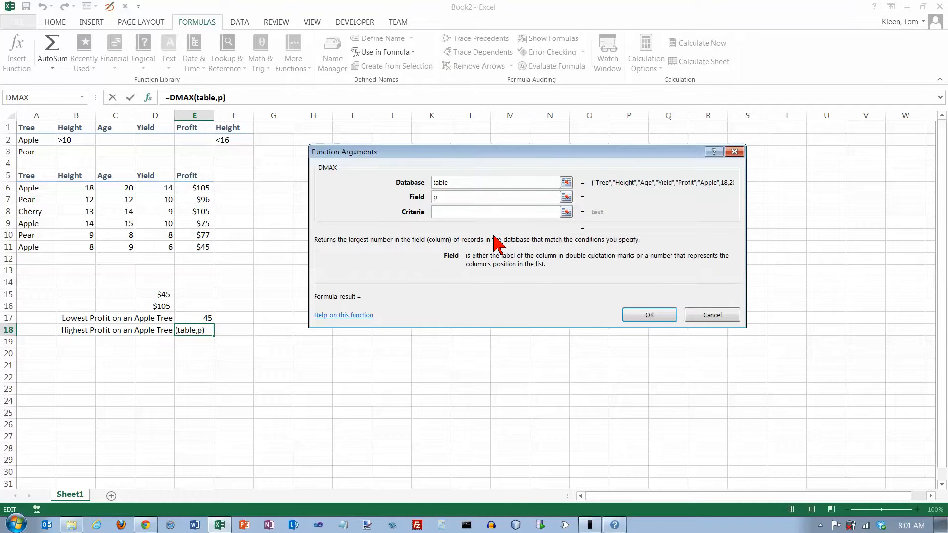
pyautogui.press('Tab')
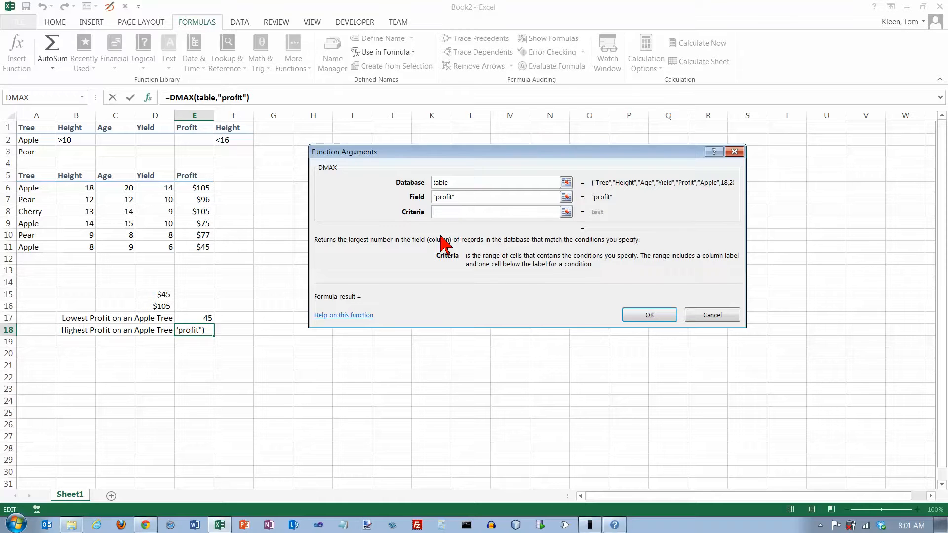
pyautogui.moveTo(26, 129); pyautogui.dragTo(28, 139)
pyautogui.click(639, 316)
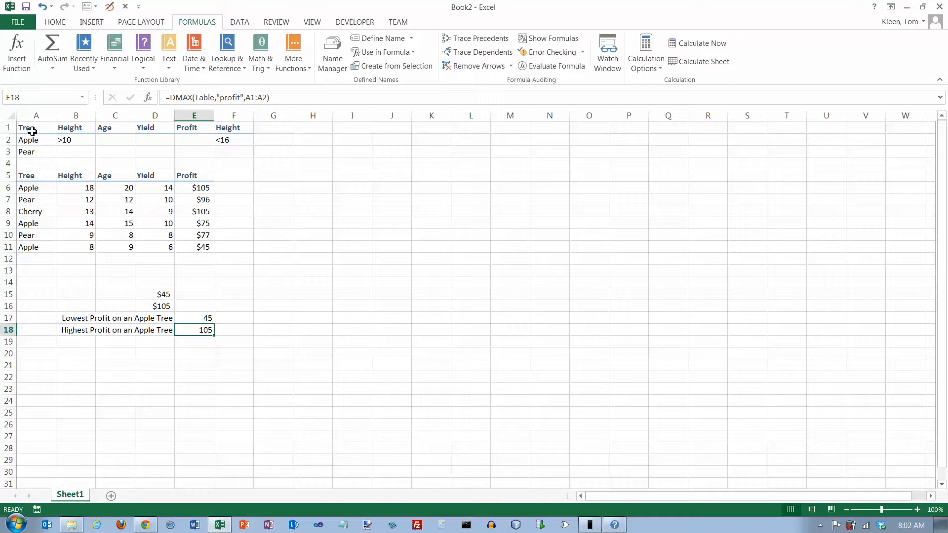
# Step: Insert the DMIN database function in cell E19, below the highest apple-tree profit
pyautogui.moveTo(32, 129); pyautogui.dragTo(238, 137)
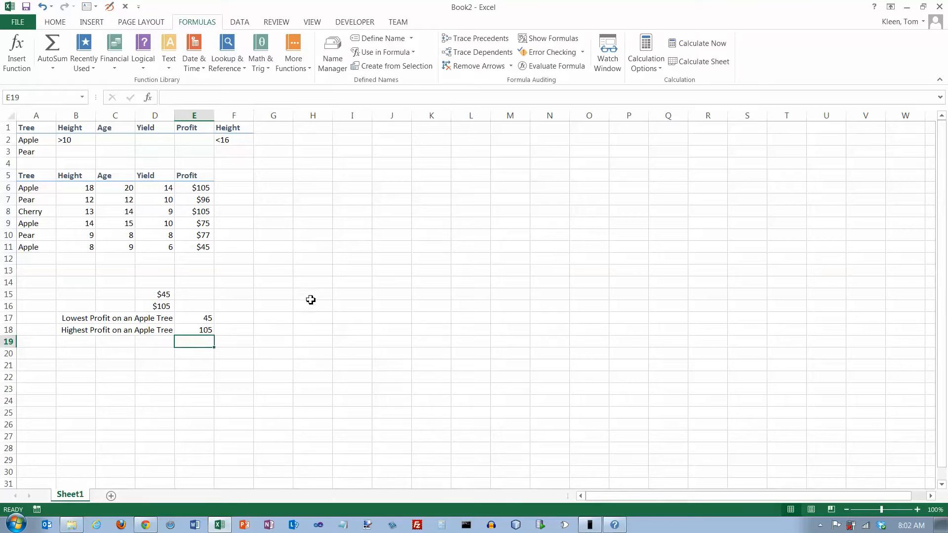
pyautogui.click(17, 52)
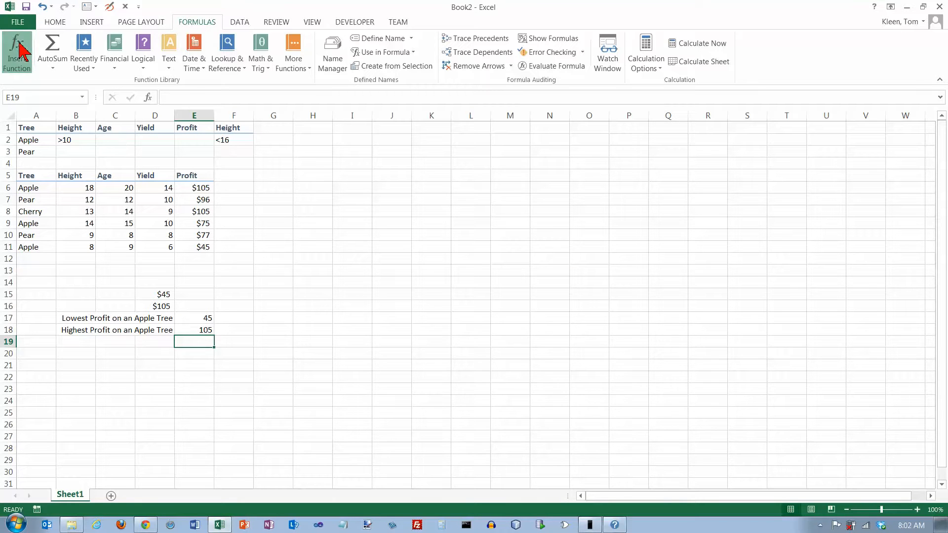
pyautogui.click(402, 253)
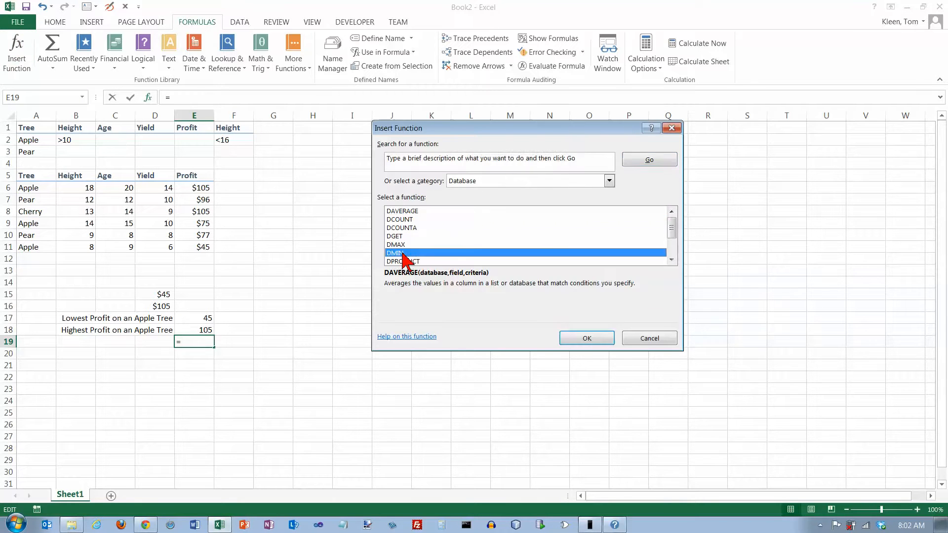
pyautogui.click(576, 340)
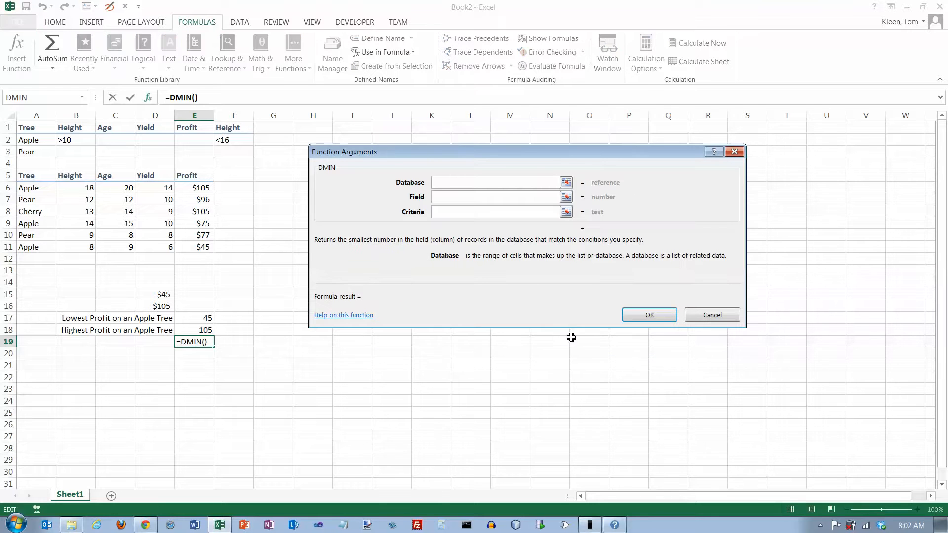
# Step: Complete the DMIN formula in E19 with table as database, "profit" as field and A1:F2 as criteria
pyautogui.write('table')
pyautogui.press('Tab')
pyautogui.write('"profit"')
pyautogui.press('Tab')
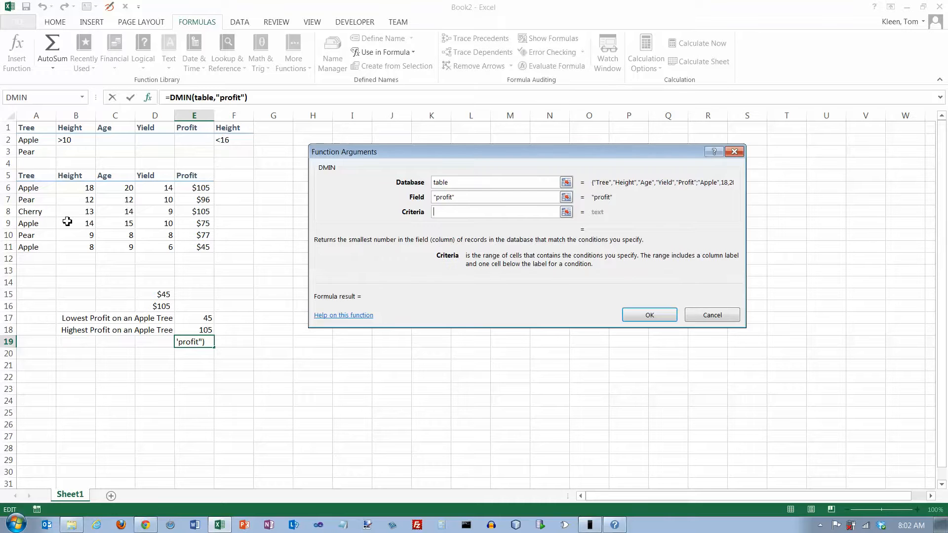
pyautogui.click(32, 133)
pyautogui.moveTo(32, 133); pyautogui.dragTo(227, 145)
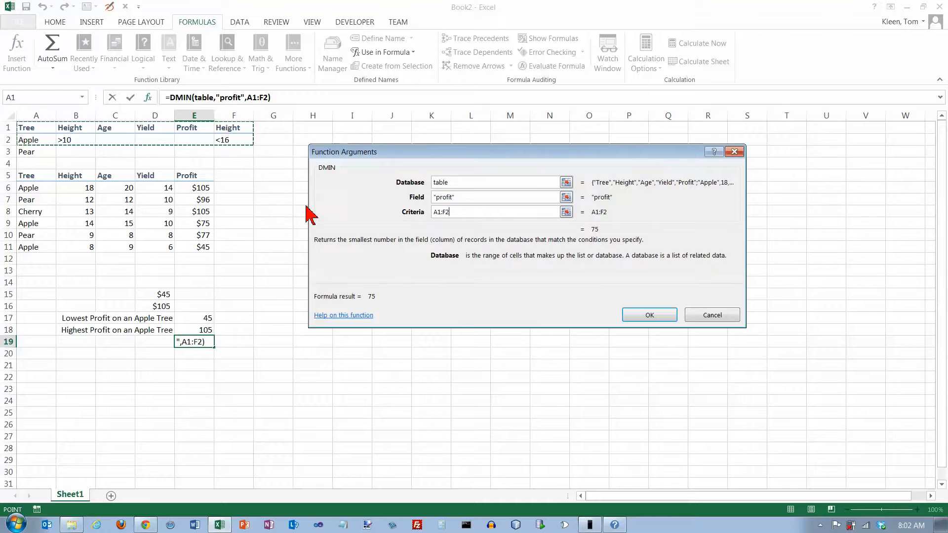
pyautogui.press('Return')
# Step: Insert the DMAX database function in cell E20
pyautogui.click(201, 355)
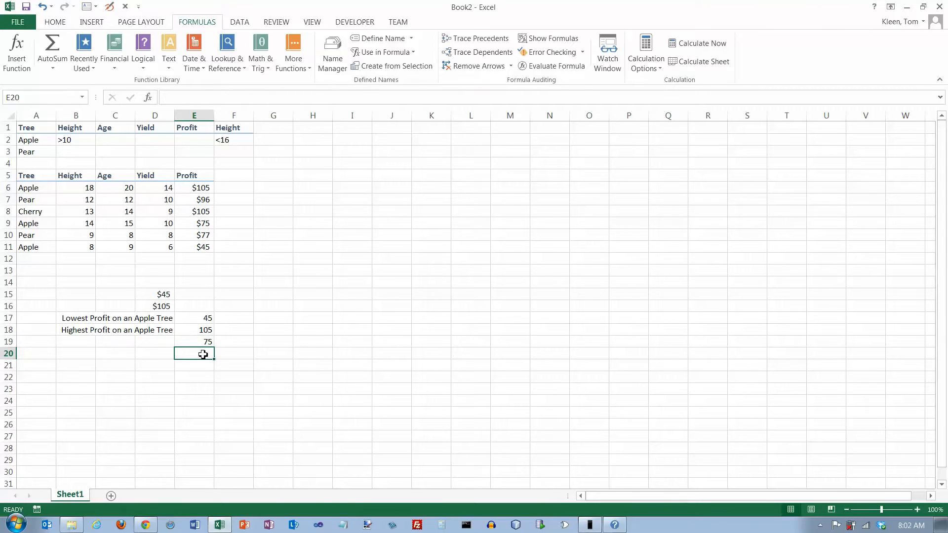
pyautogui.click(18, 52)
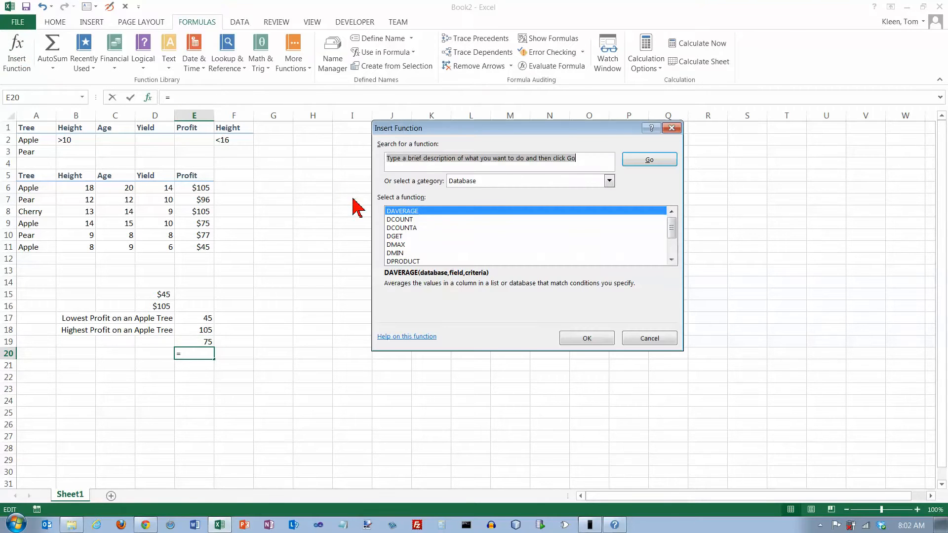
pyautogui.click(400, 245)
pyautogui.click(568, 339)
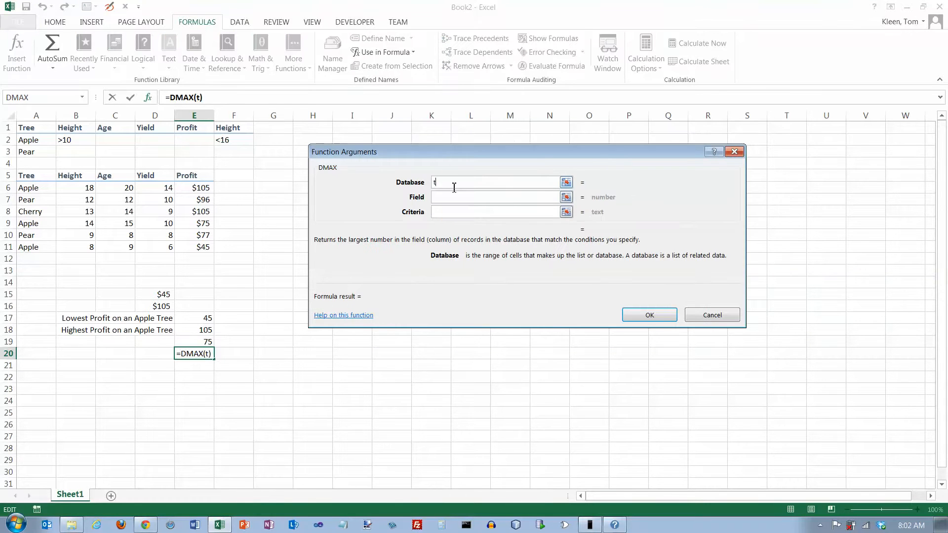
# Step: Complete the DMAX formula in E20 with table as database, "profit" as field and A1:F2 as criteria
pyautogui.write('table')
pyautogui.press('Tab')
pyautogui.write('p')
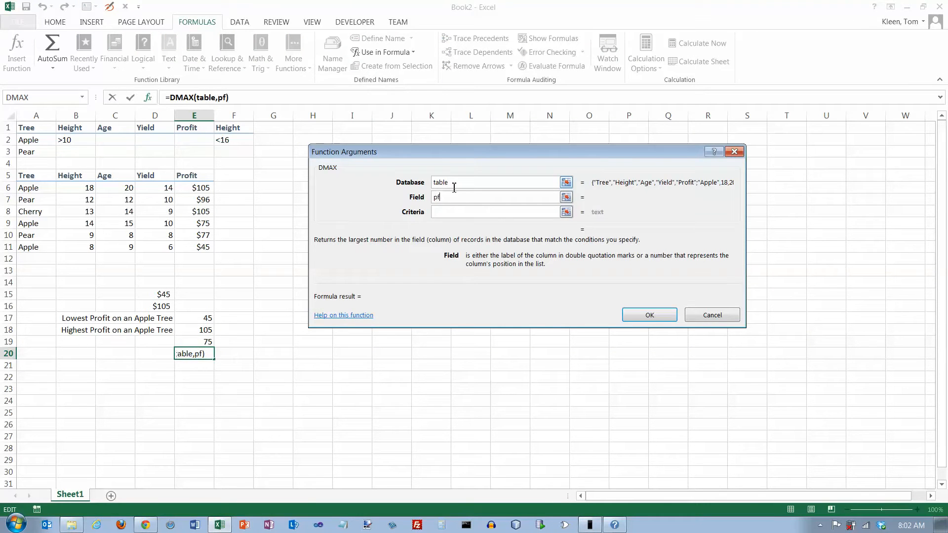
pyautogui.write('rofit')
pyautogui.press('Tab')
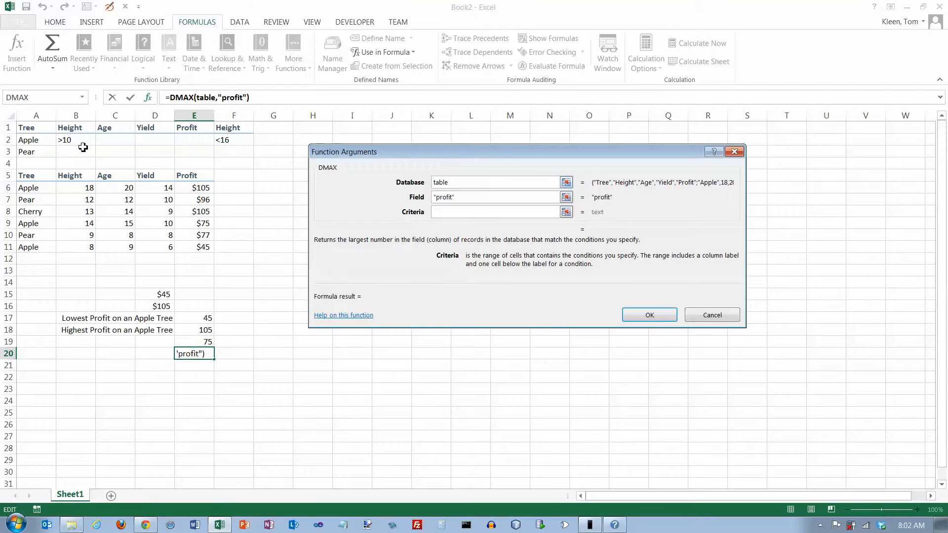
pyautogui.moveTo(38, 132); pyautogui.dragTo(223, 140)
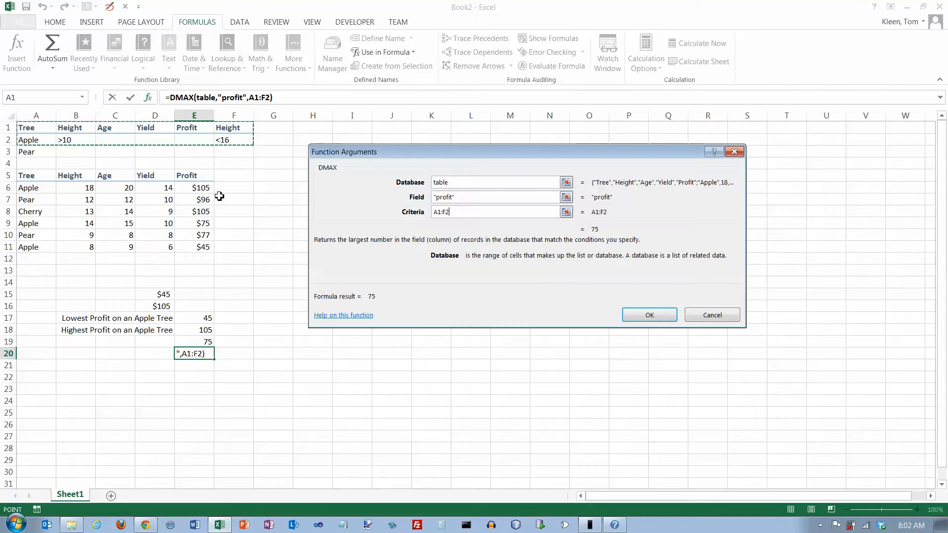
pyautogui.click(650, 317)
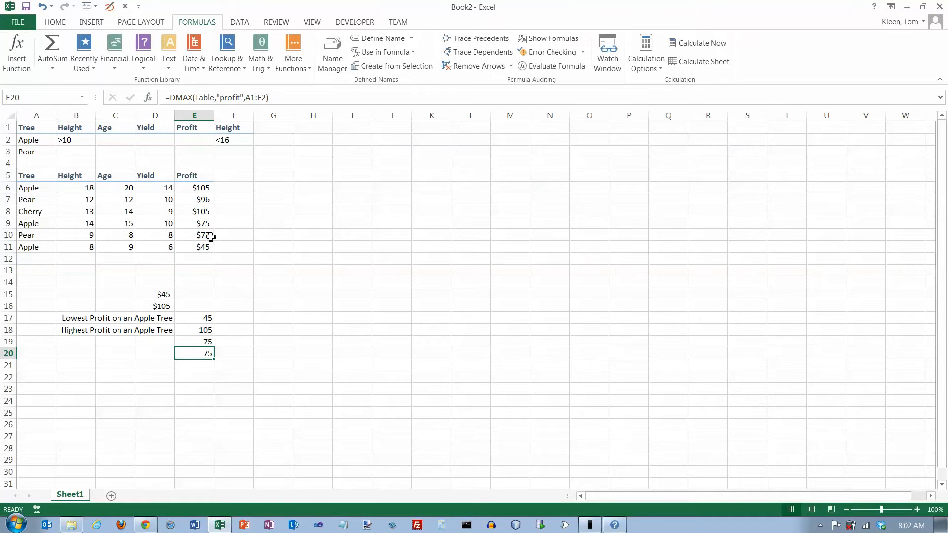
# Step: Compare the criteria in rows 2 and 3 with the tree records in rows 7, 9 and 10
pyautogui.click(200, 367)
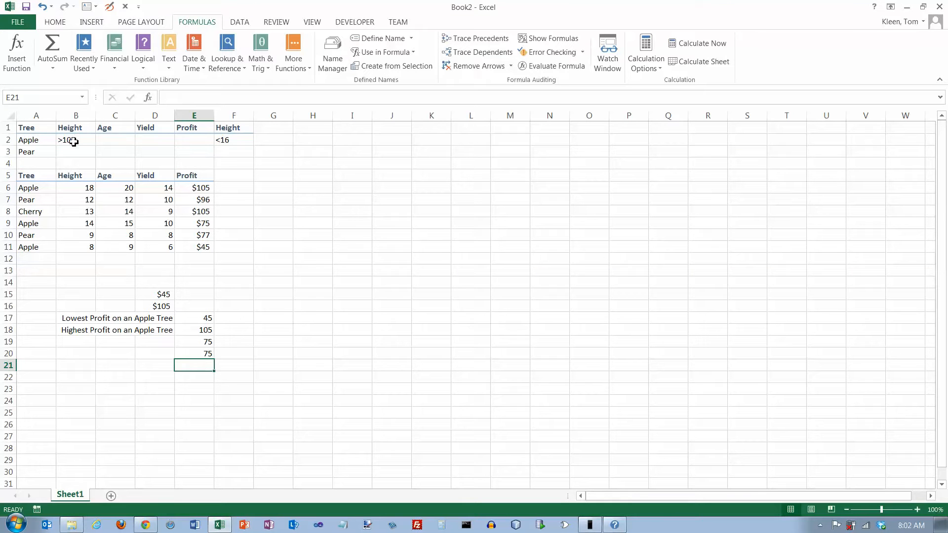
pyautogui.moveTo(31, 139); pyautogui.dragTo(221, 139)
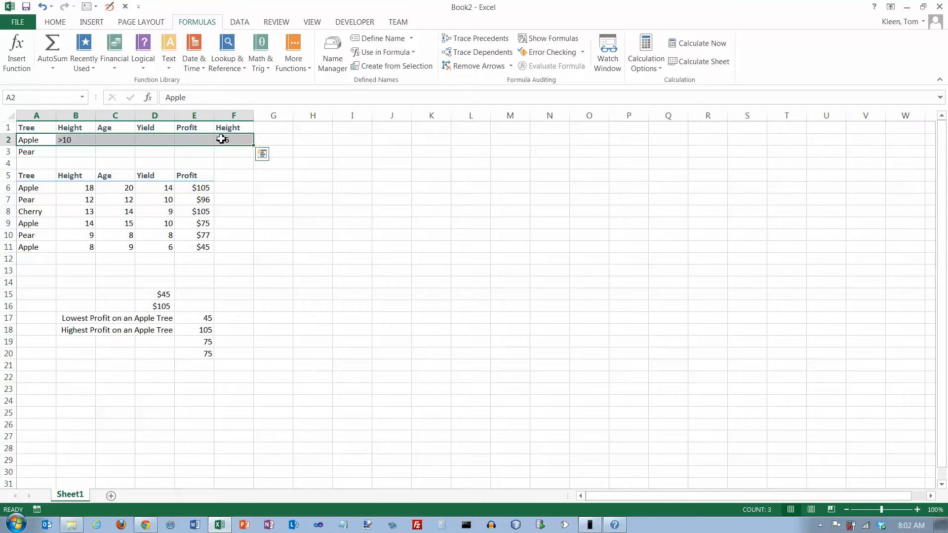
pyautogui.click(32, 153)
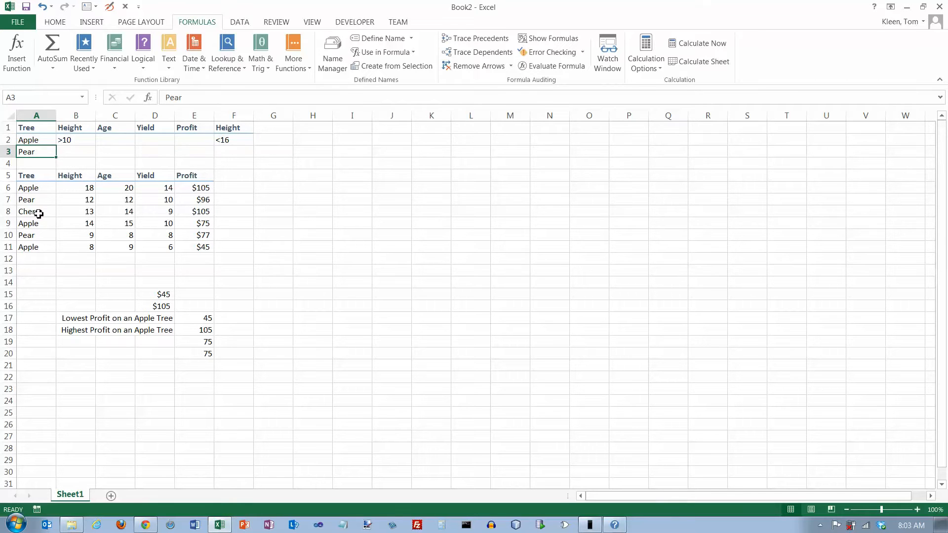
pyautogui.moveTo(32, 203); pyautogui.dragTo(203, 200)
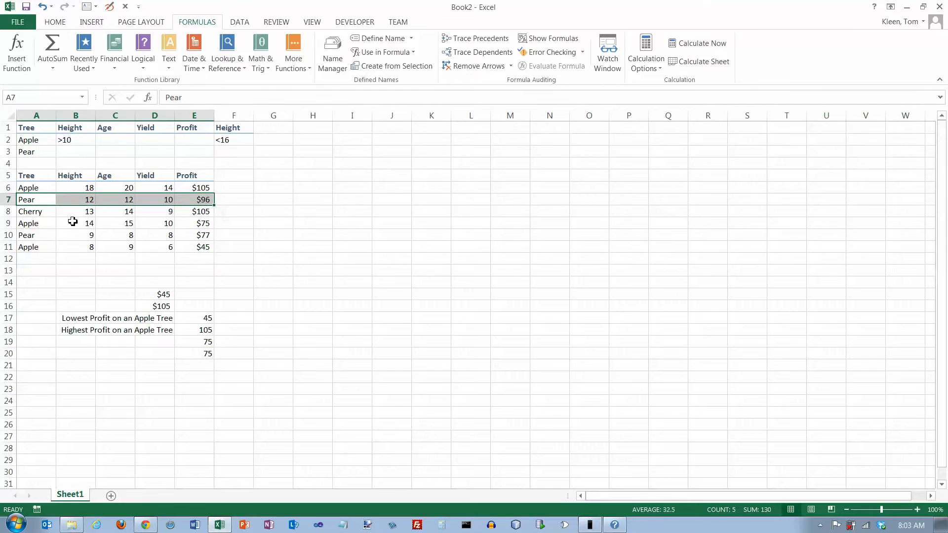
pyautogui.moveTo(38, 224); pyautogui.dragTo(197, 224)
pyautogui.moveTo(36, 236); pyautogui.dragTo(206, 236)
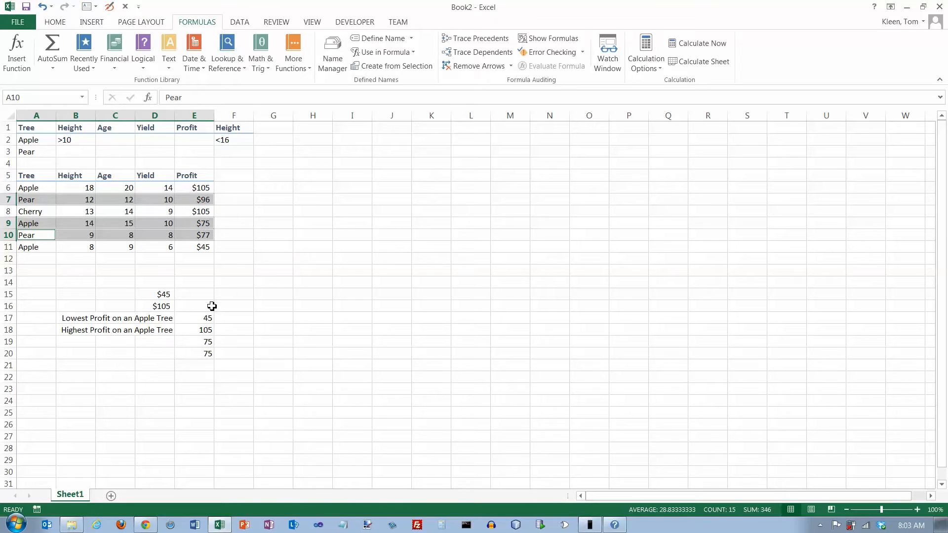
# Step: Insert the DMIN database function in cell E21
pyautogui.click(208, 365)
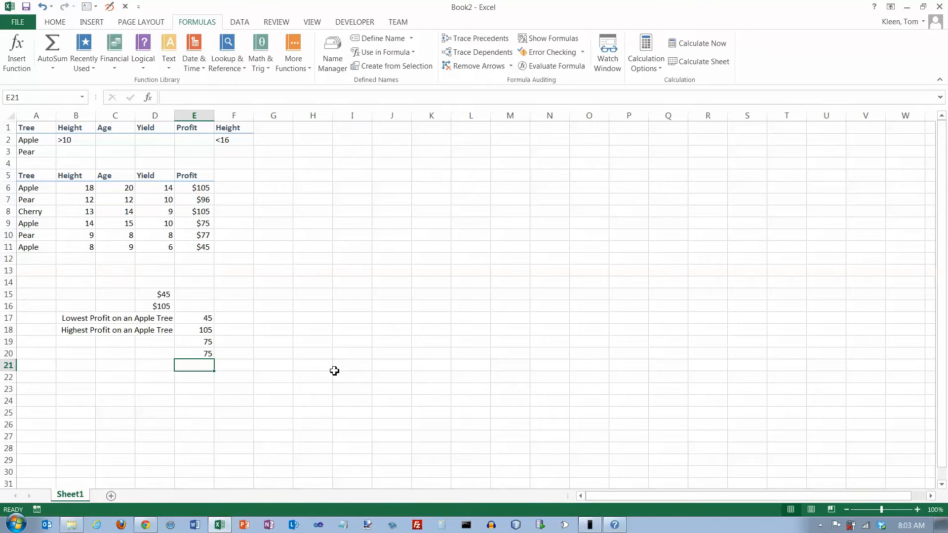
pyautogui.click(17, 50)
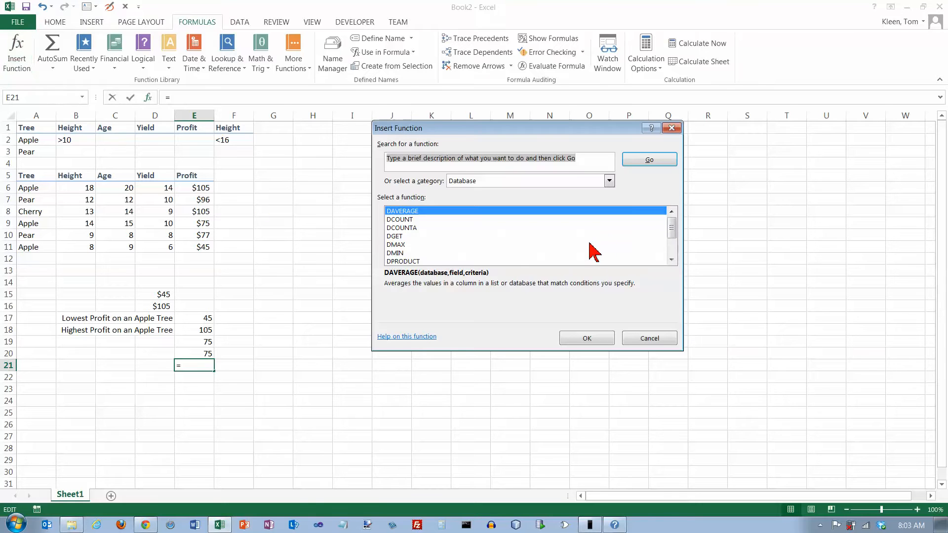
pyautogui.click(406, 253)
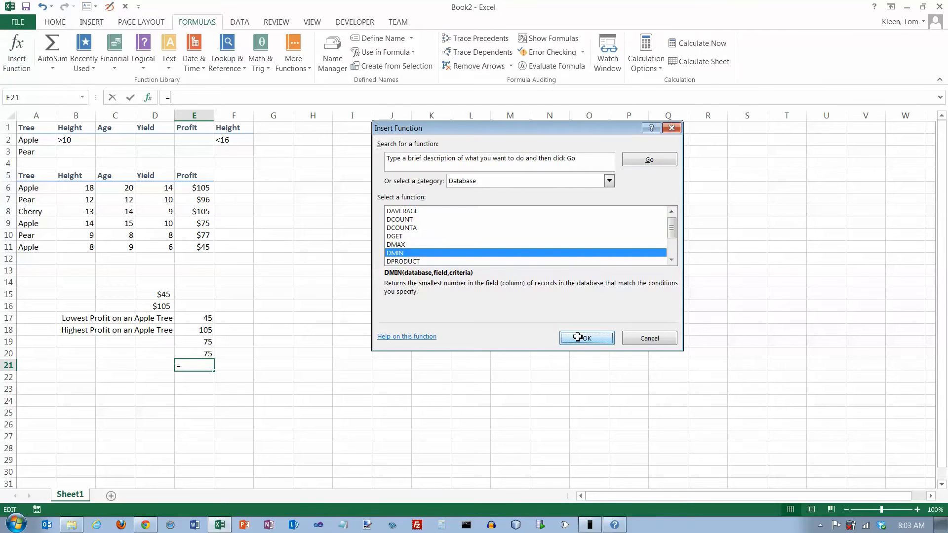
pyautogui.click(577, 337)
# Step: Complete the DMIN formula in E21 with table as database, "profit" as field and A1:F3 as criteria
pyautogui.write('table')
pyautogui.press('Tab')
pyautogui.write('"profit"')
pyautogui.press('Tab')
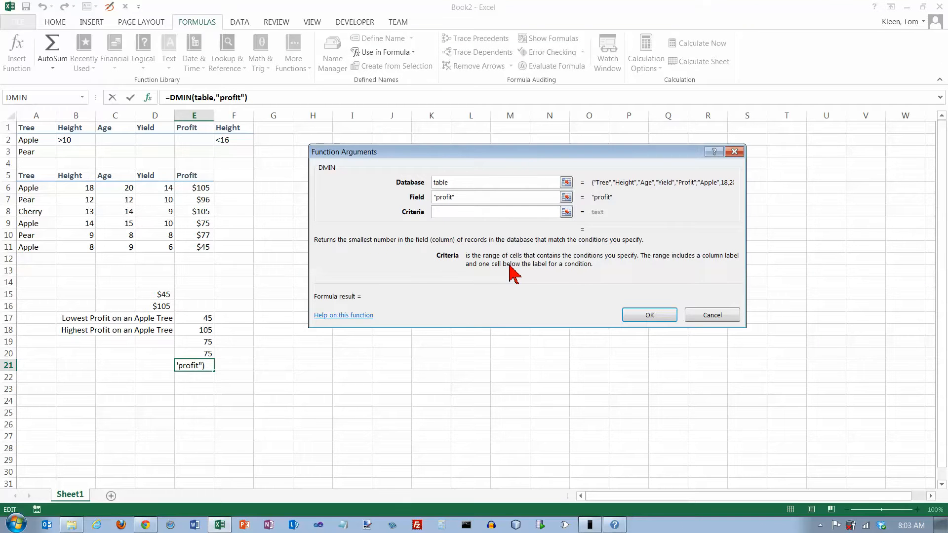
pyautogui.moveTo(34, 129); pyautogui.dragTo(223, 150)
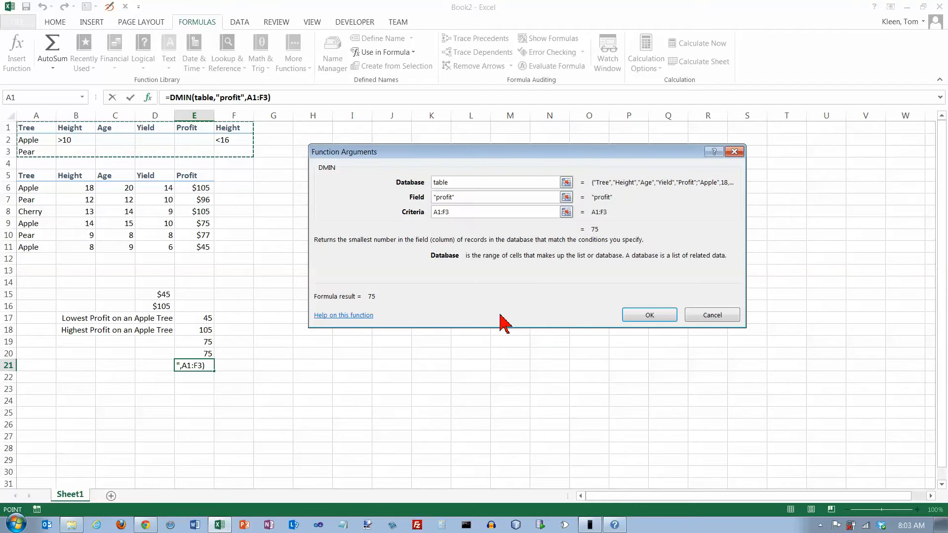
pyautogui.click(651, 317)
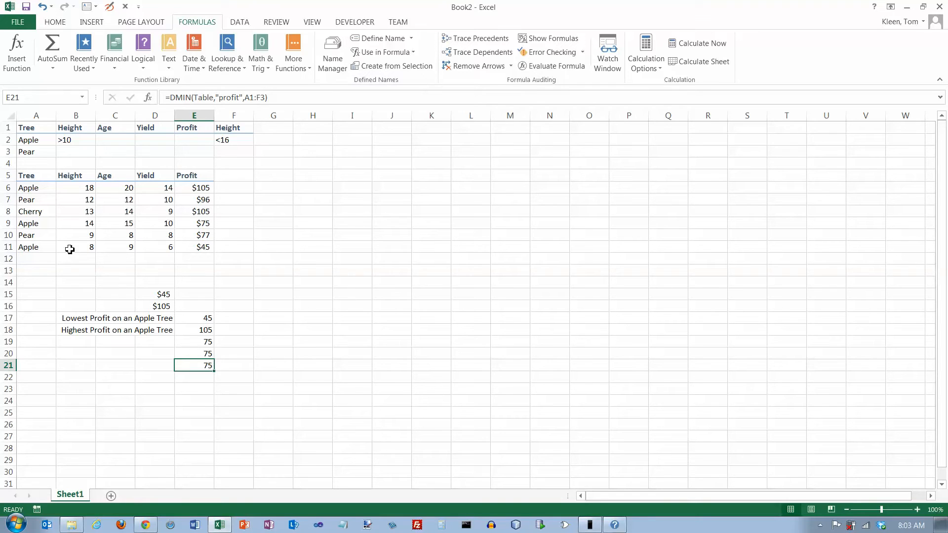
# Step: Highlight the tree records in rows 7, 9 and 10 to check them against the A1:F3 criteria
pyautogui.moveTo(28, 203); pyautogui.dragTo(194, 204)
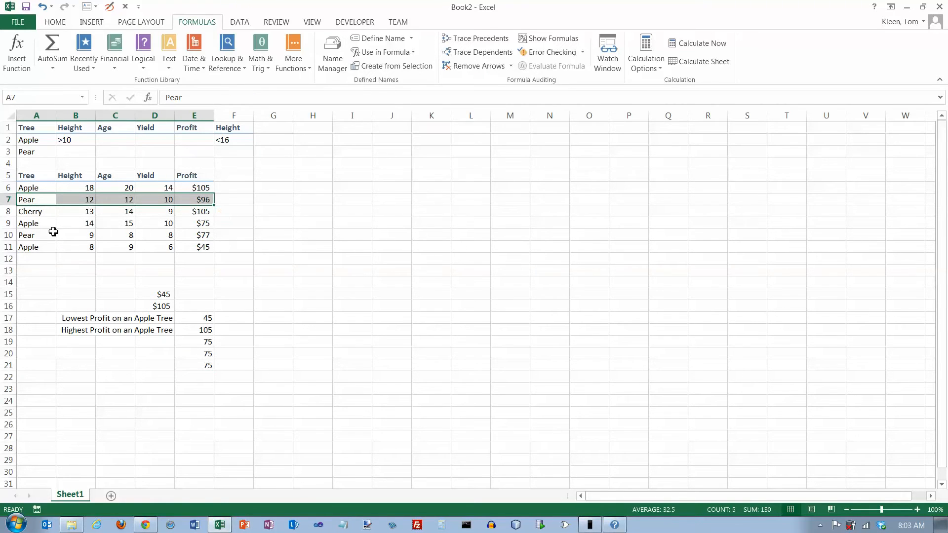
pyautogui.keyDown('ctrl'); pyautogui.moveTo(41, 226); pyautogui.dragTo(190, 226); pyautogui.keyUp('ctrl')
pyautogui.keyDown('ctrl'); pyautogui.moveTo(38, 239); pyautogui.dragTo(195, 238); pyautogui.keyUp('ctrl')
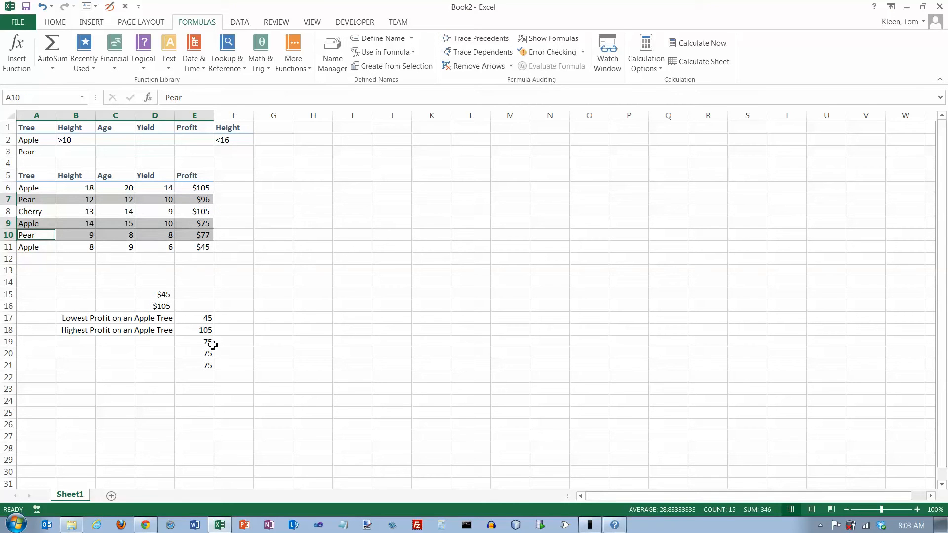
# Step: Insert the DMAX database function in cell E22
pyautogui.click(206, 377)
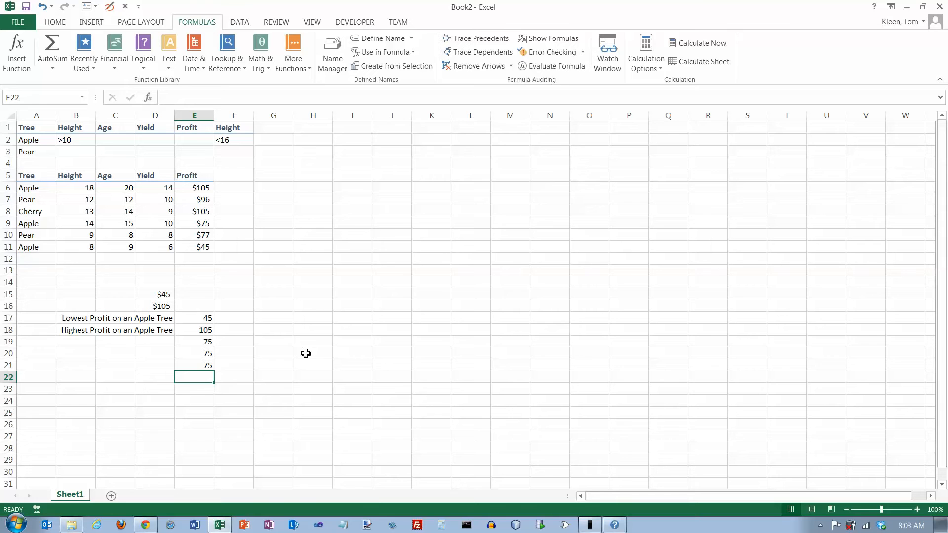
pyautogui.click(17, 62)
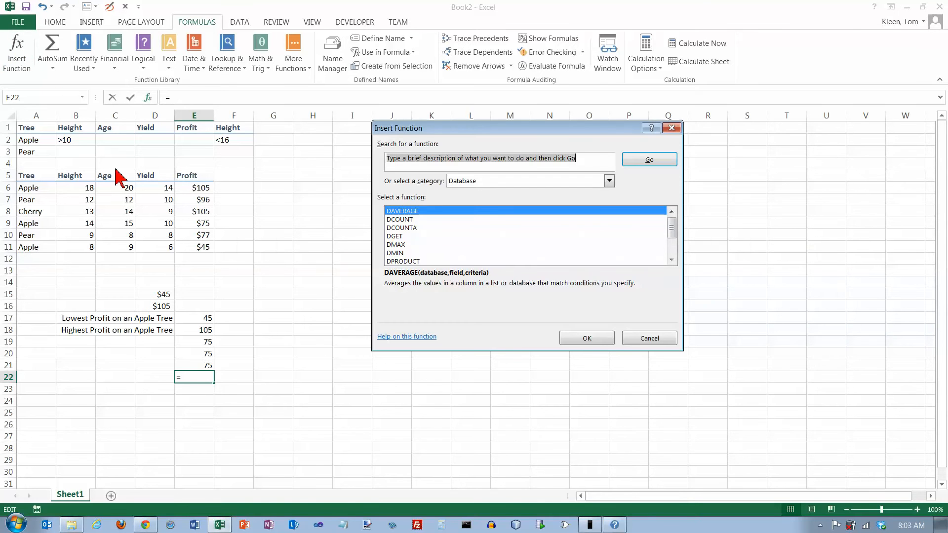
pyautogui.click(416, 245)
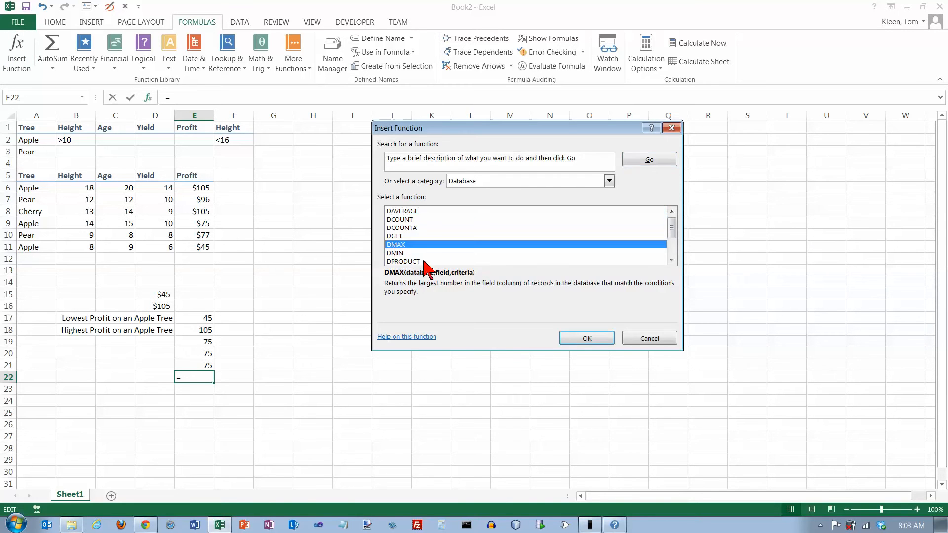
pyautogui.click(578, 339)
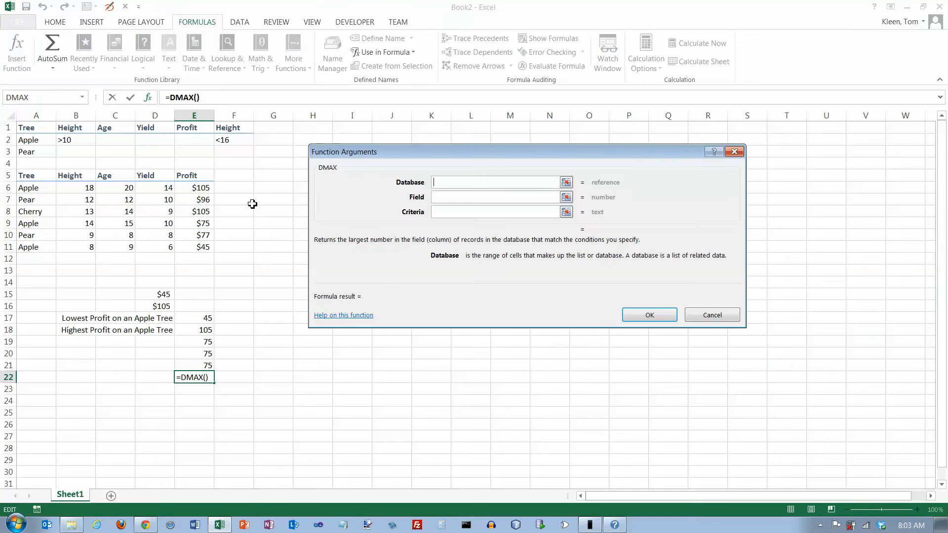
# Step: Complete the DMAX formula in E22 with table as database, "profit" as field and A1:F3 as criteria, and check it against E7
pyautogui.write('tab')
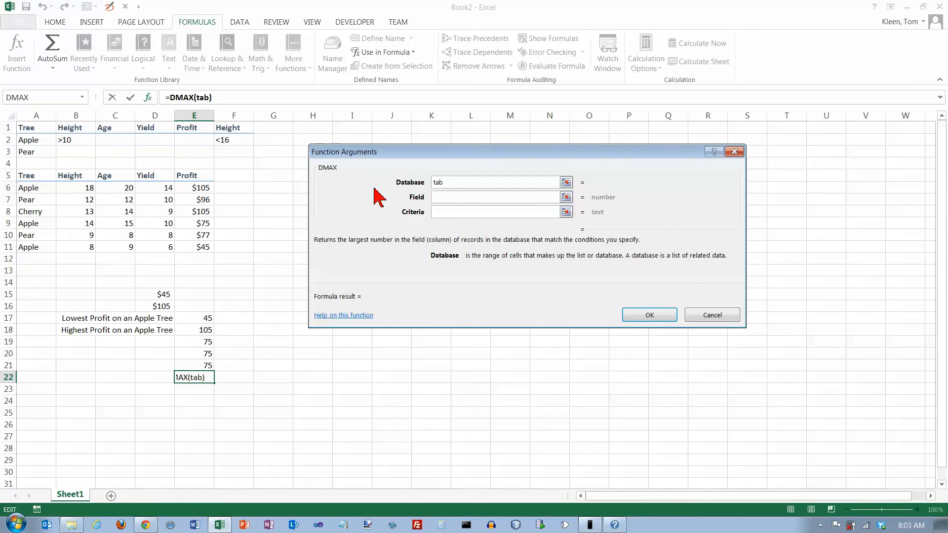
pyautogui.write('le')
pyautogui.press('Tab')
pyautogui.write('profit')
pyautogui.press('Tab')
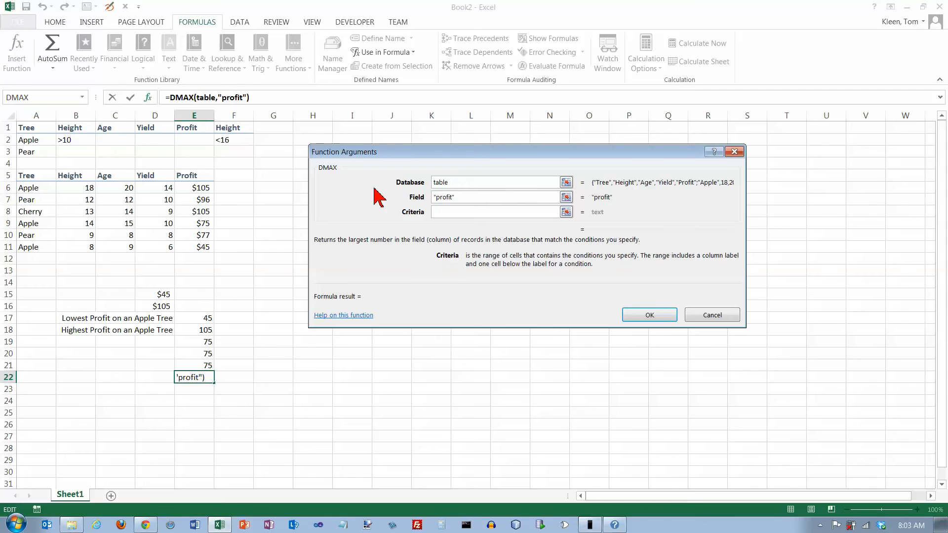
pyautogui.moveTo(36, 129); pyautogui.dragTo(224, 151)
pyautogui.press('Tab')
pyautogui.press('Return')
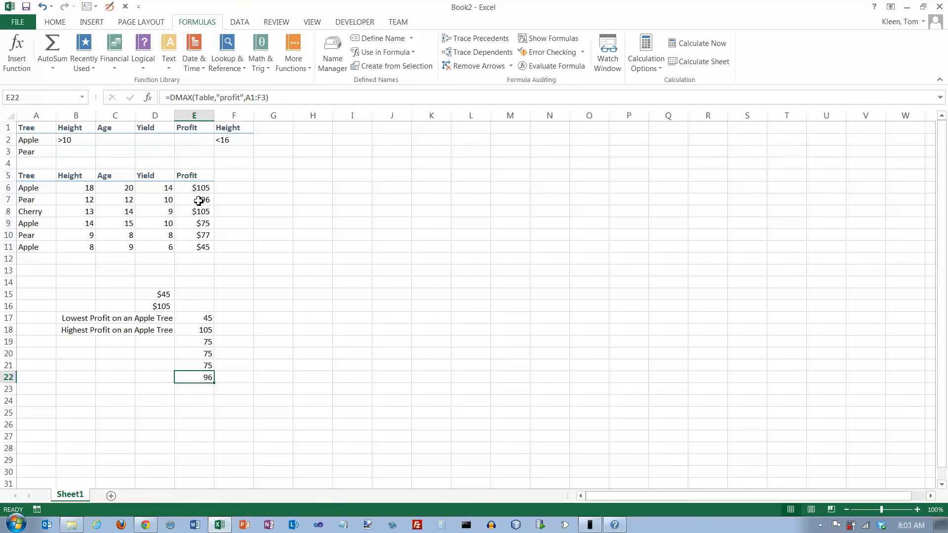
pyautogui.click(199, 201)
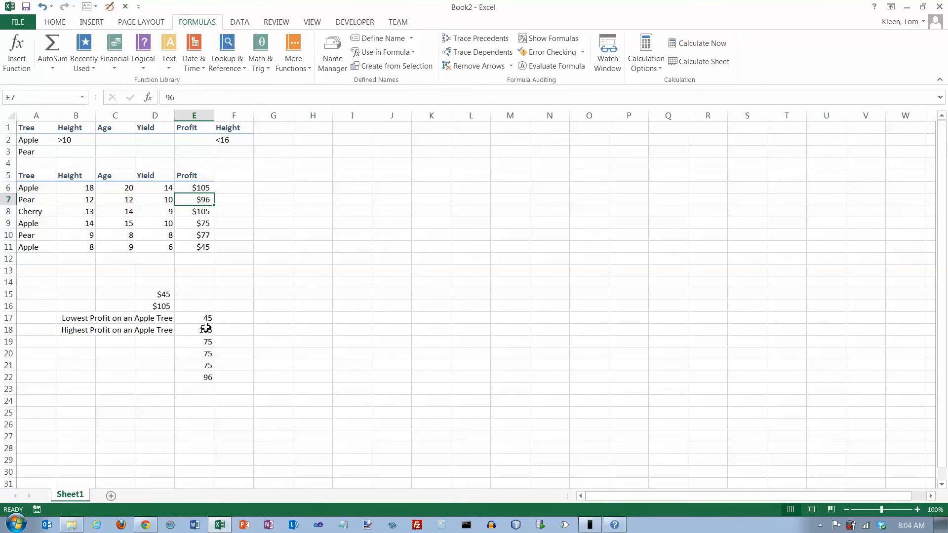